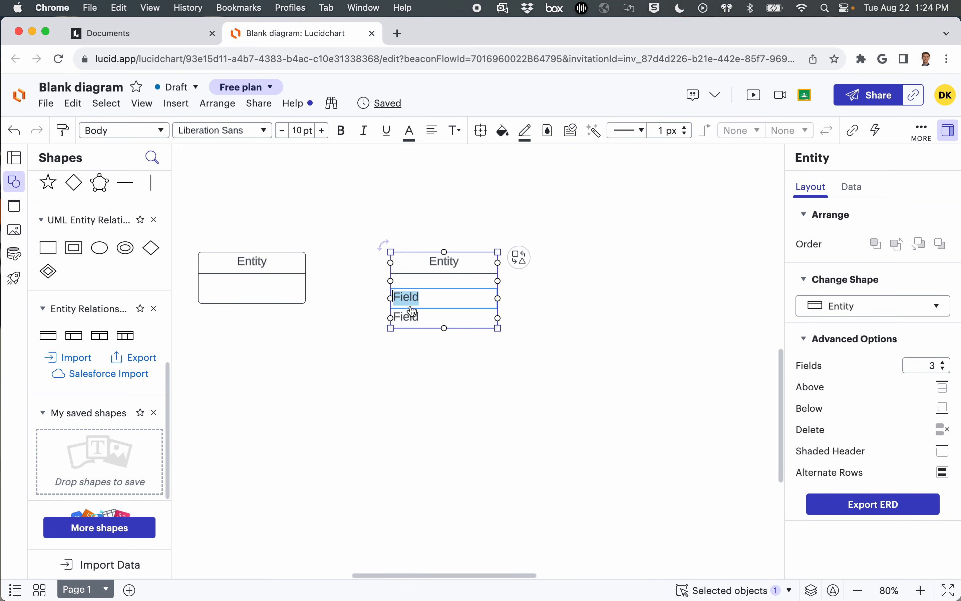
Step: Clear the second field's text and delete the last field row in the unnamed entity beside the two-row one
key(BackSpace)
right_click(414, 318)
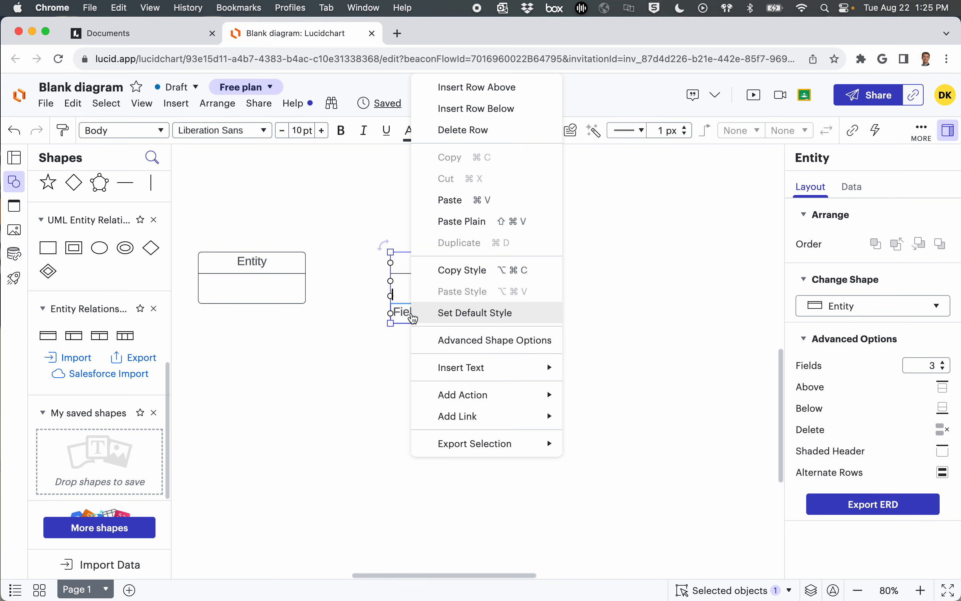
click(497, 131)
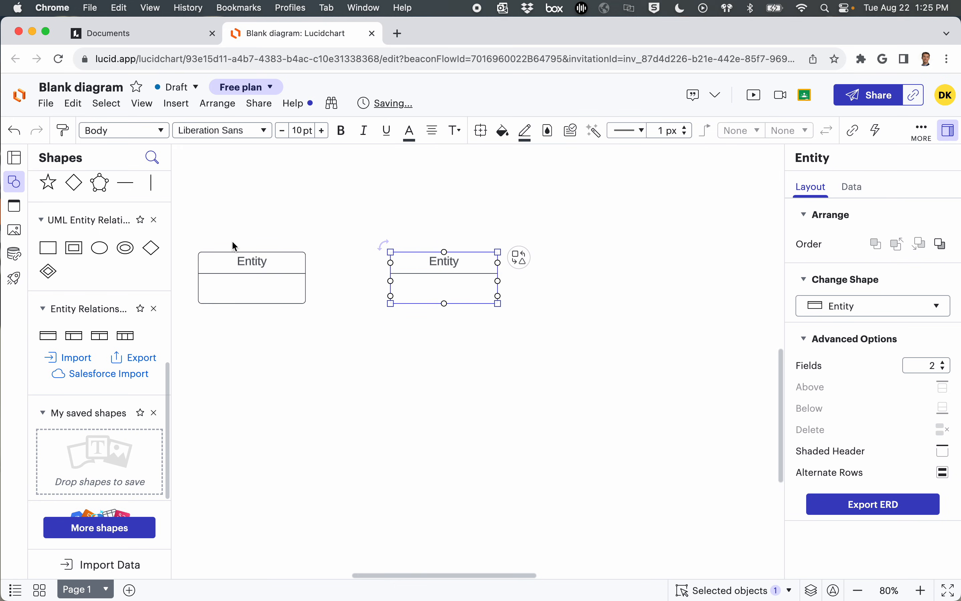
Step: Name the left entity Owner and the right entity Pet
double_click(252, 264)
text(Owner)
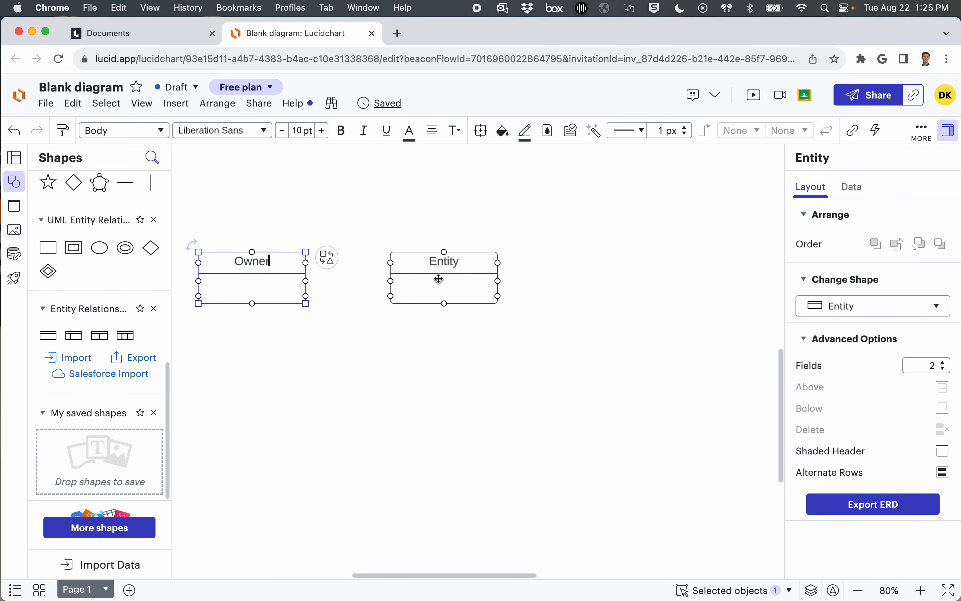
double_click(438, 260)
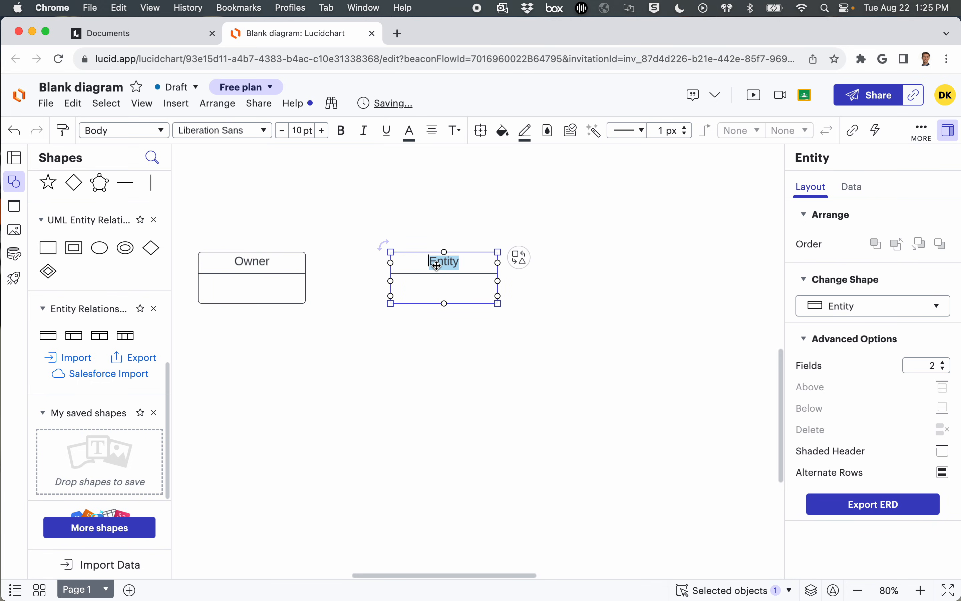
text(Pet)
click(449, 336)
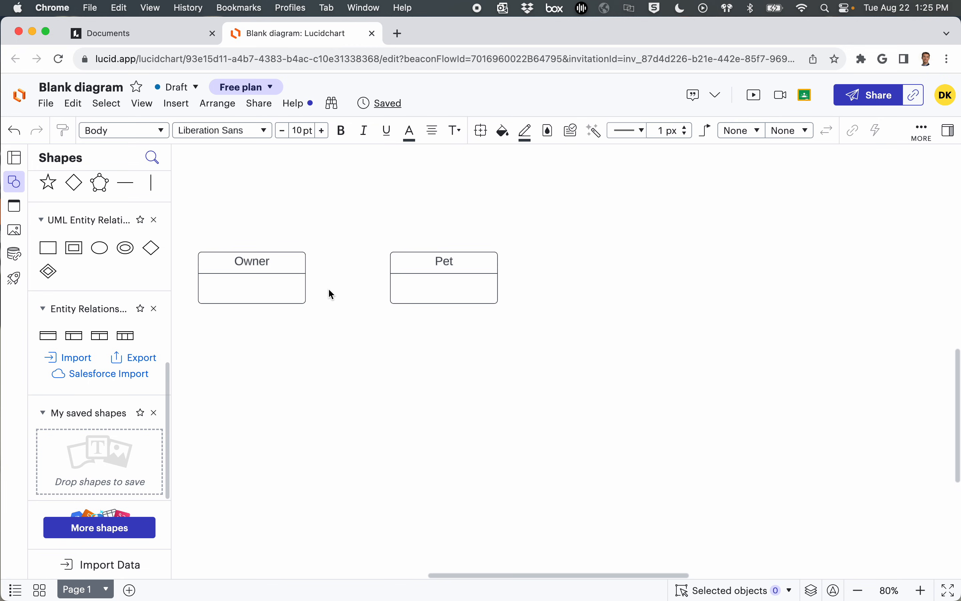
Step: Draw a relationship line from the Owner entity's right side to the Pet entity's left side
scroll(329, 290, up, 2)
scroll(328, 289, down, 2)
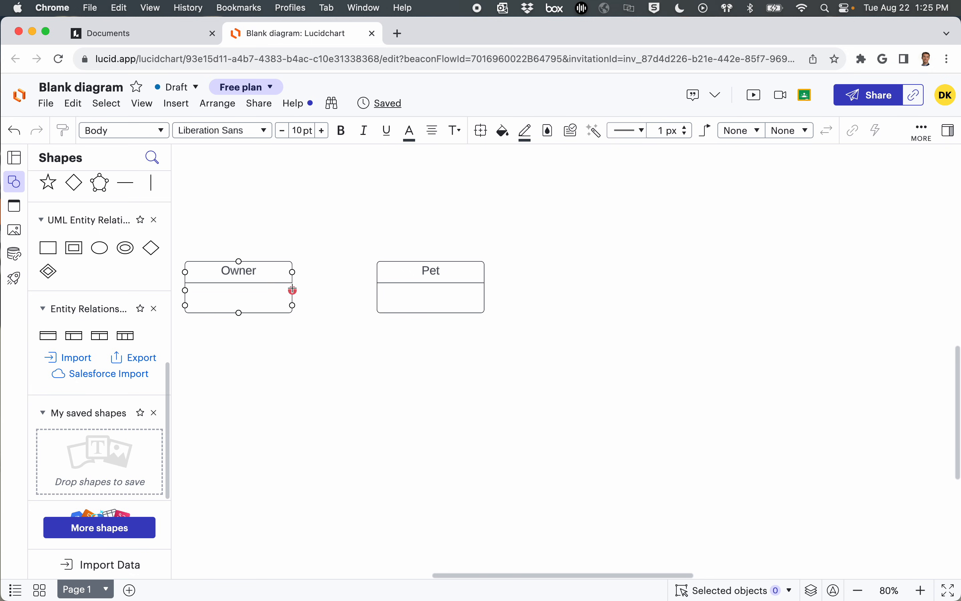
click(294, 288)
drag(306, 290, 391, 290)
click(347, 378)
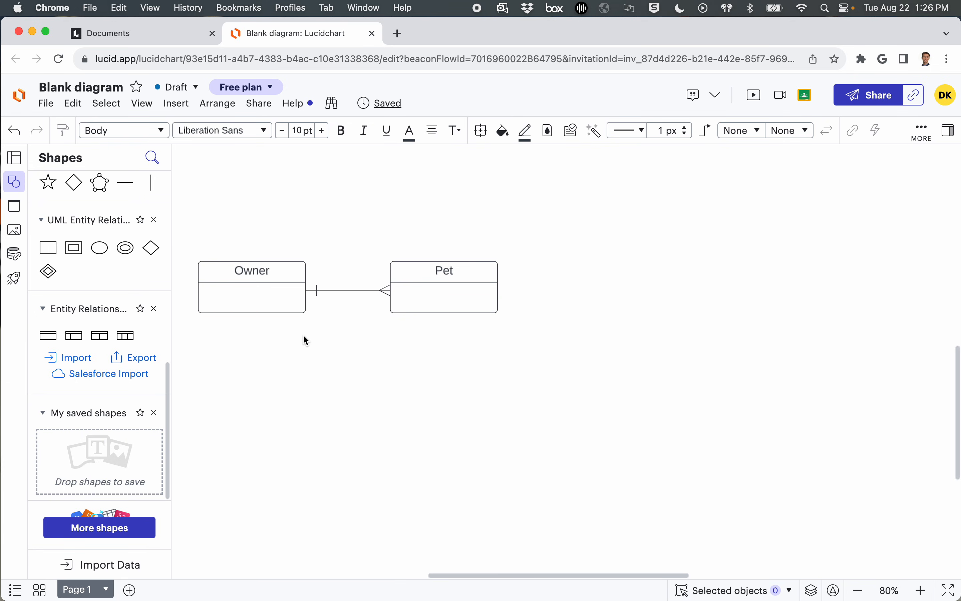
click(340, 289)
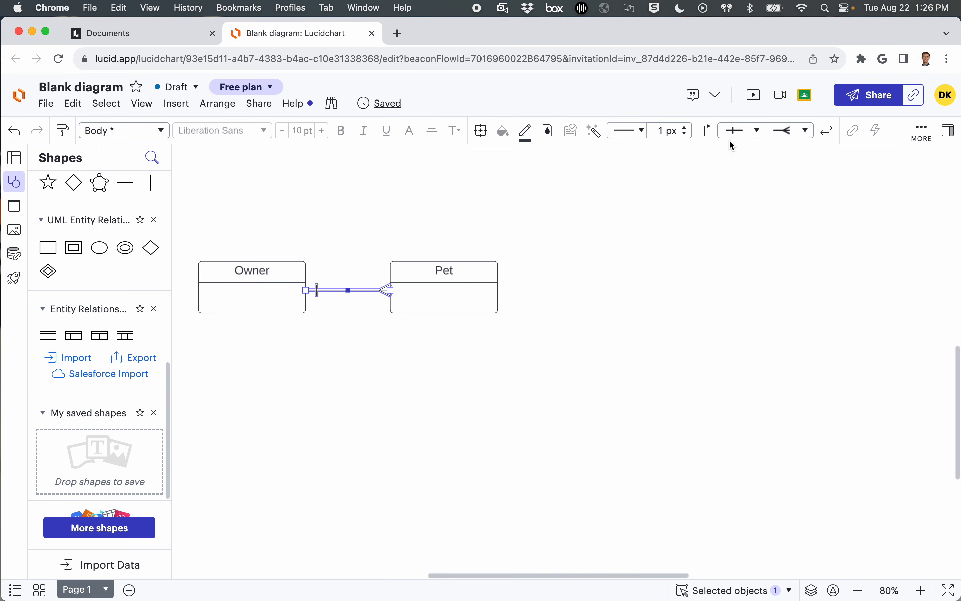
click(739, 132)
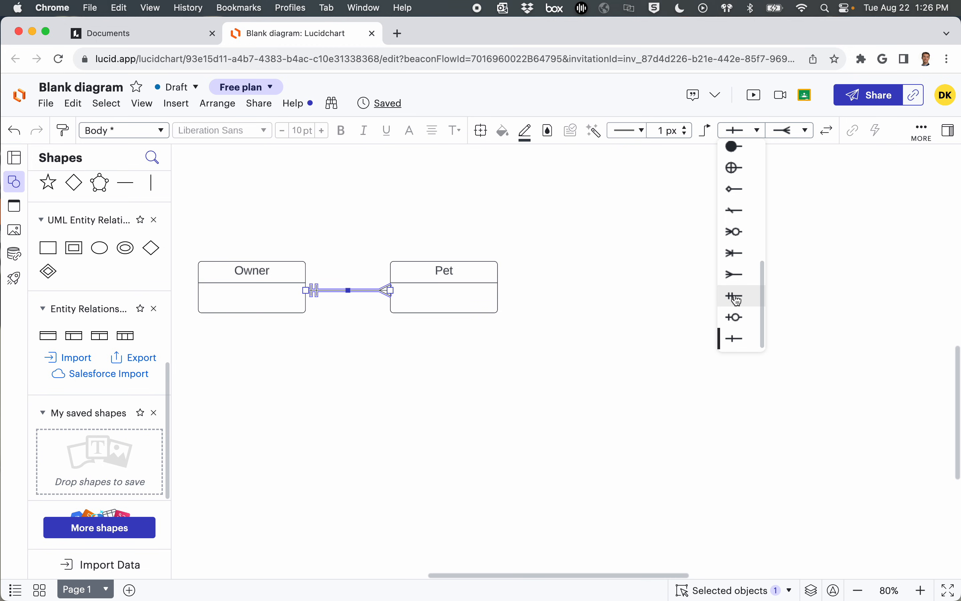
click(492, 406)
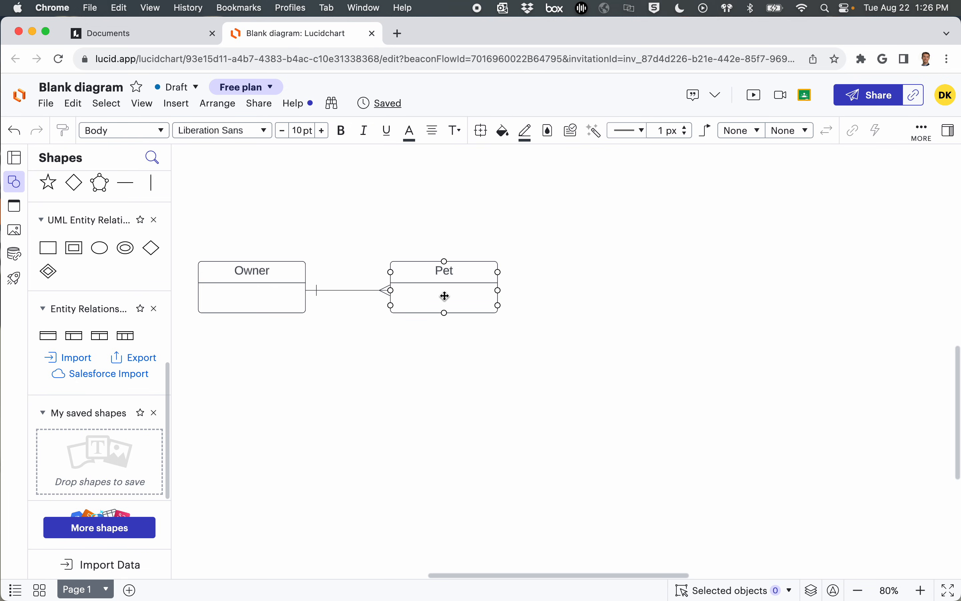
Step: Set the Owner end of the relationship line to the zero-or-one symbol
click(355, 291)
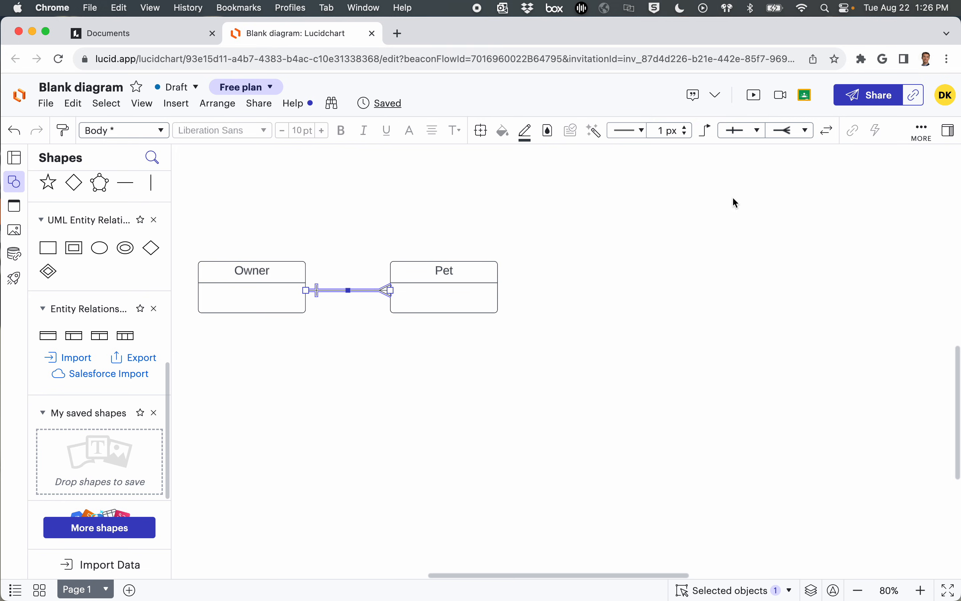
click(741, 134)
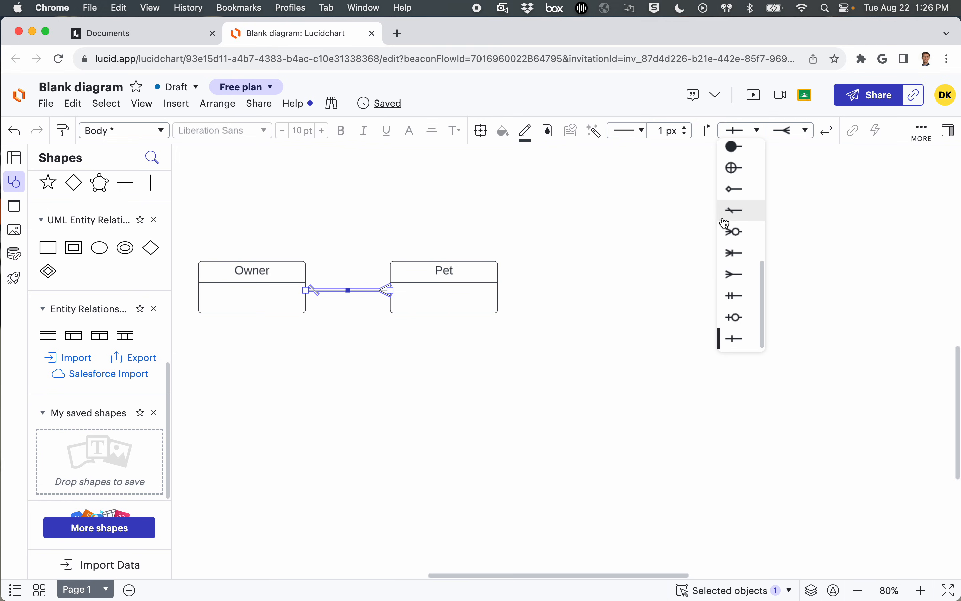
click(739, 324)
click(506, 388)
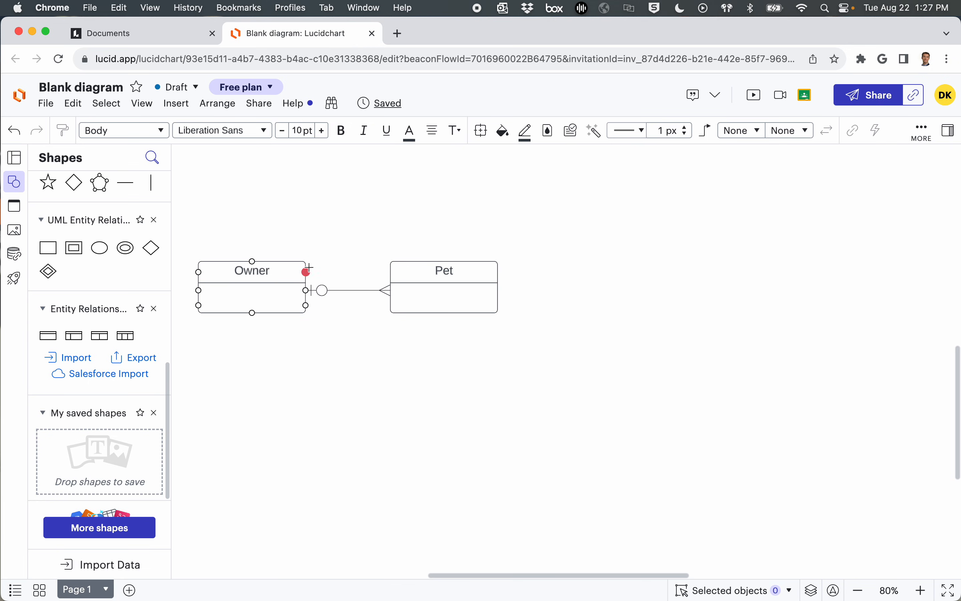
Step: Set the Pet end of the relationship line to the one-or-many crow's foot symbol
click(365, 293)
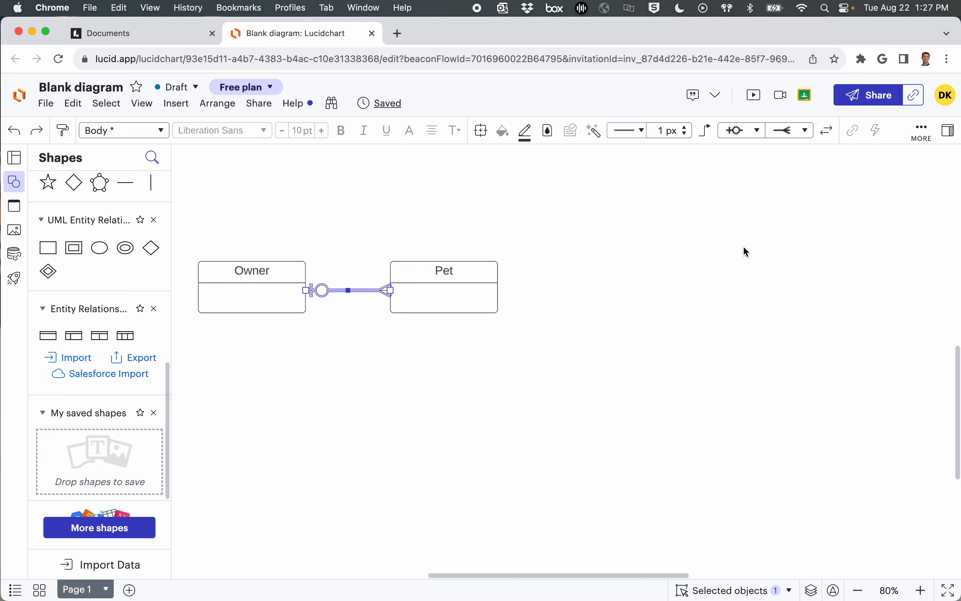
click(787, 131)
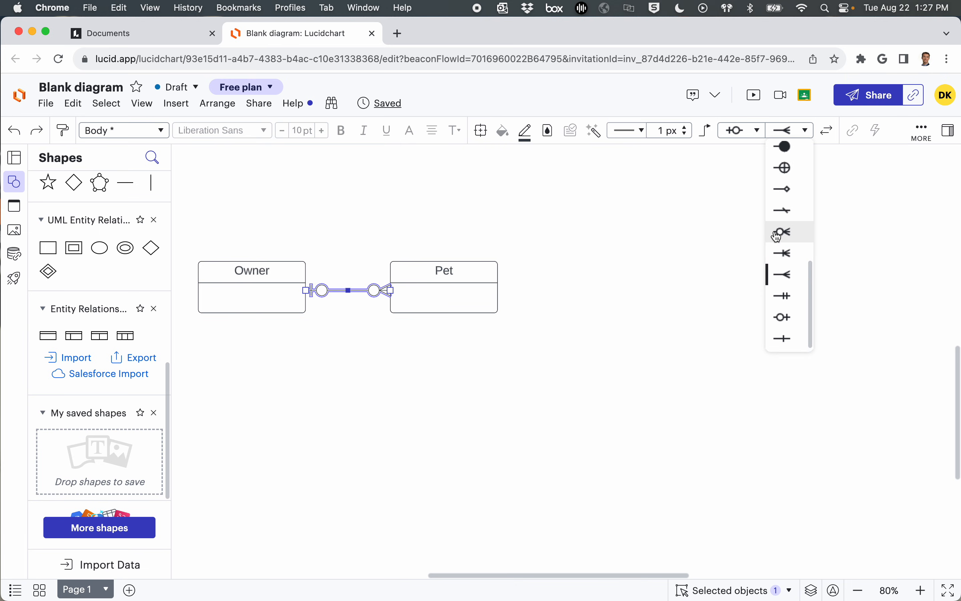
click(787, 253)
click(532, 381)
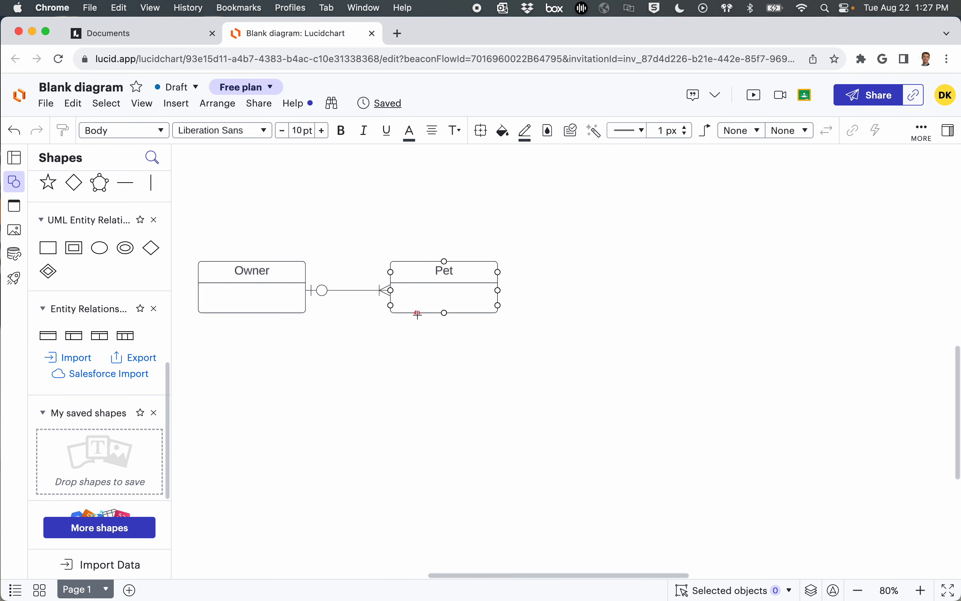
Step: Add two entities with Field and Type columns, one below Owner and one below Pet
scroll(391, 394, down, 3)
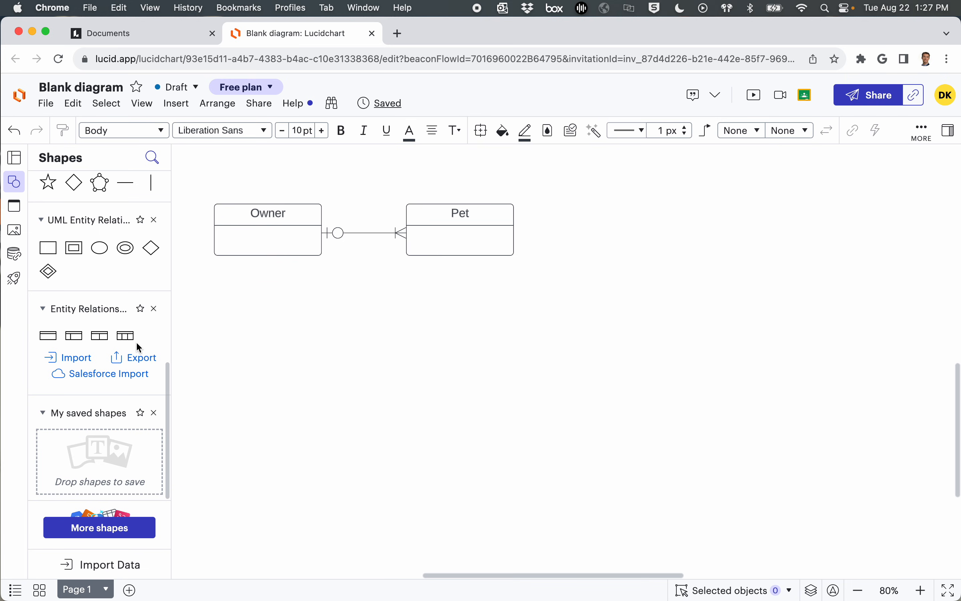
mouse_move(102, 336)
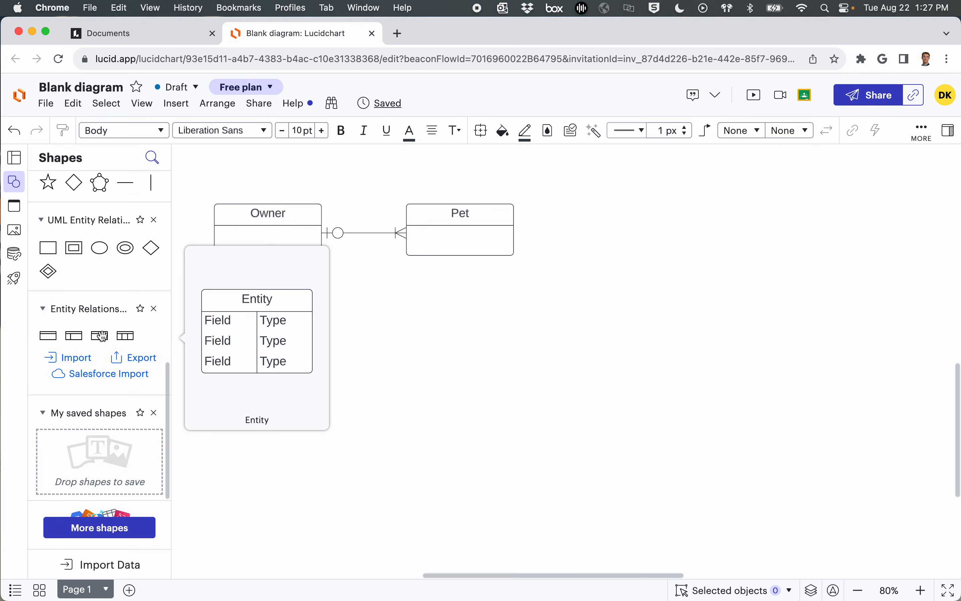
click(102, 336)
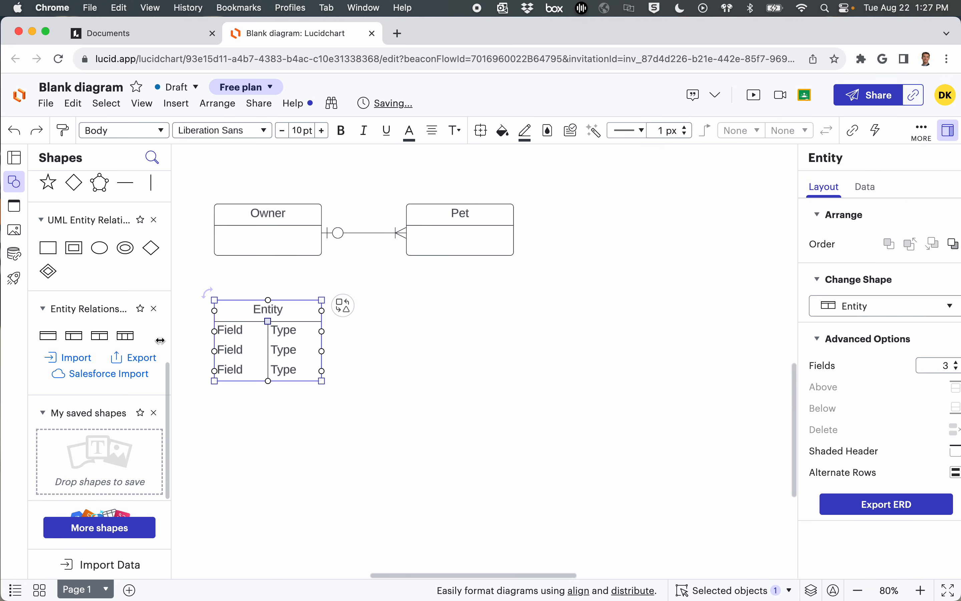
drag(102, 336, 460, 340)
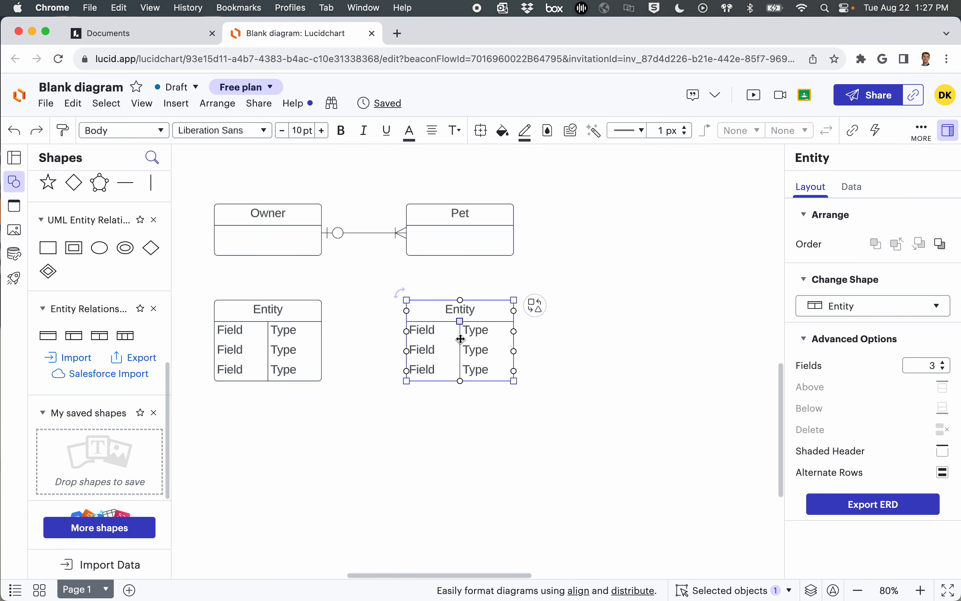
Step: Name the two lower entities Owner and Pet to match the ones above them
click(256, 310)
double_click(256, 310)
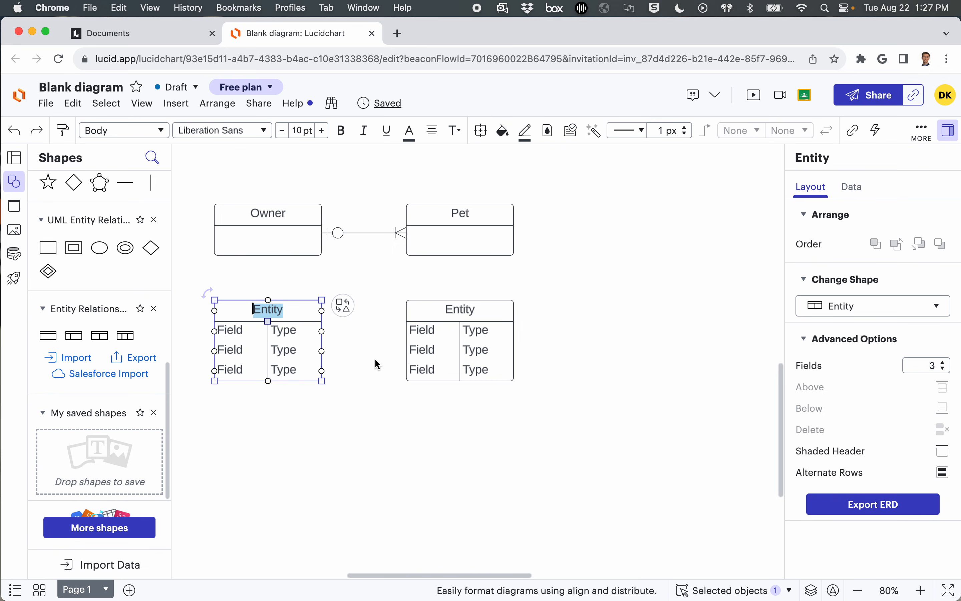
text(Owner)
double_click(453, 309)
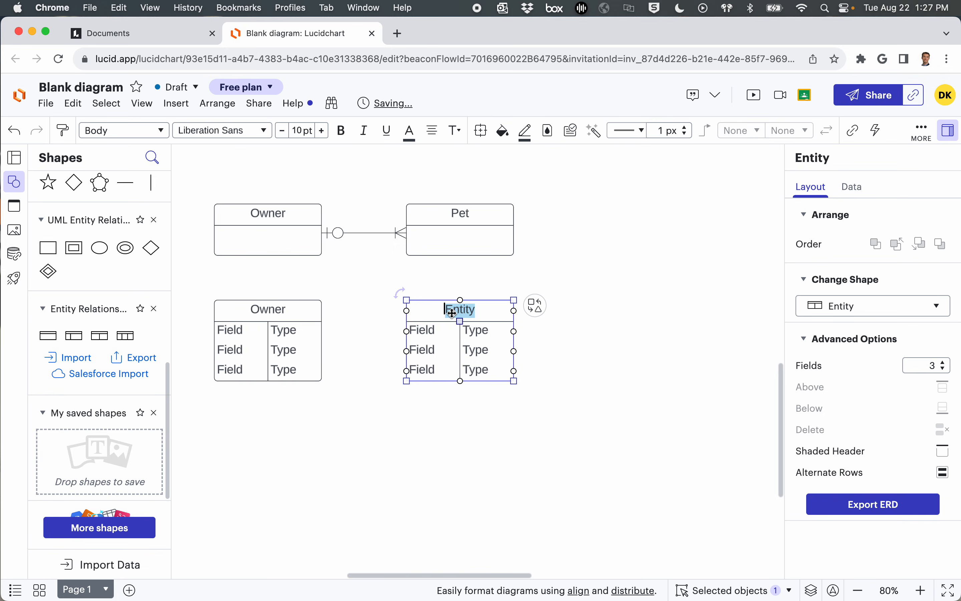
text(Pet)
click(653, 360)
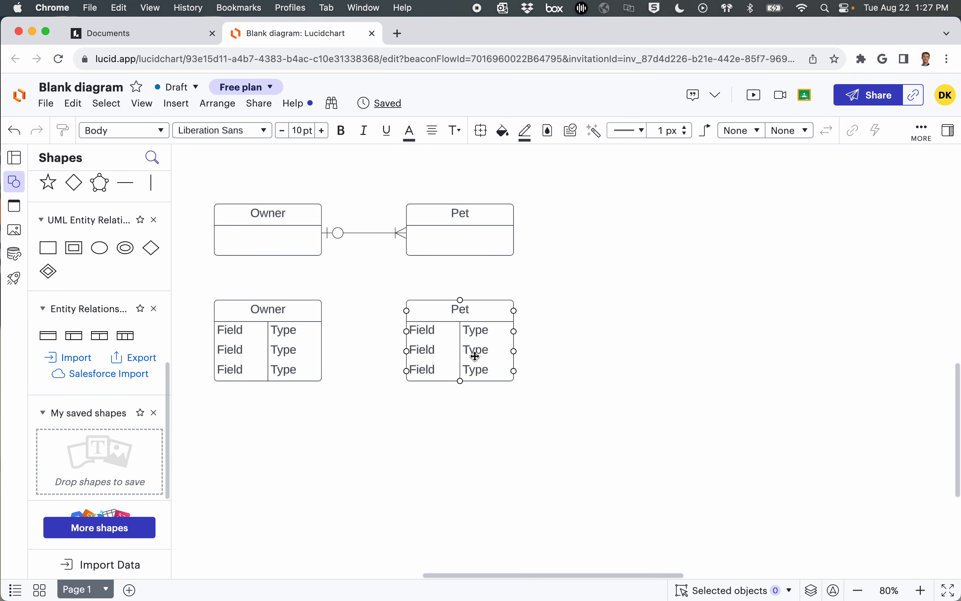
Step: Name the lower Owner entity's fields Name, Address and PhoneNumber, and widen the field column to fit them
click(238, 333)
double_click(239, 338)
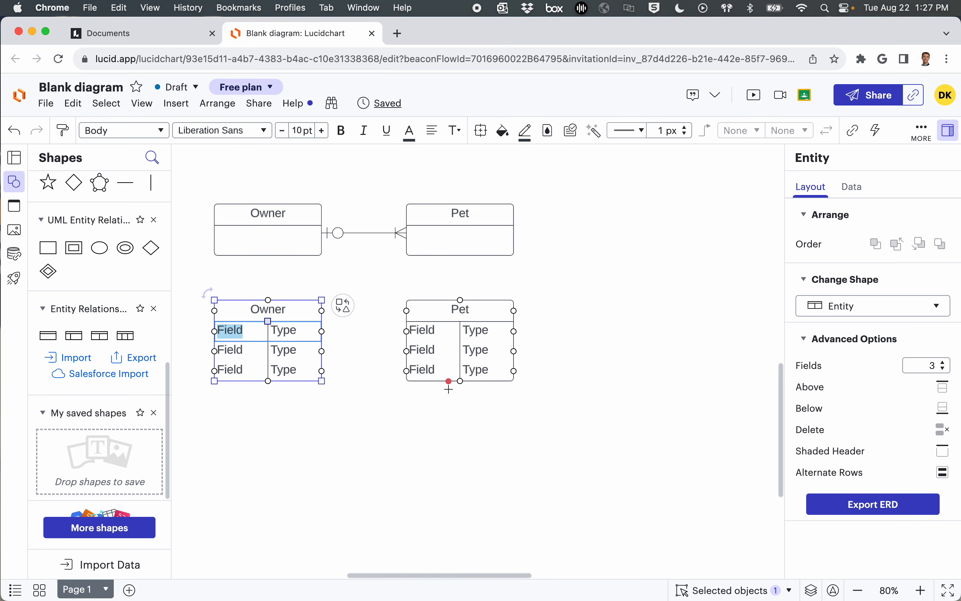
text(Name)
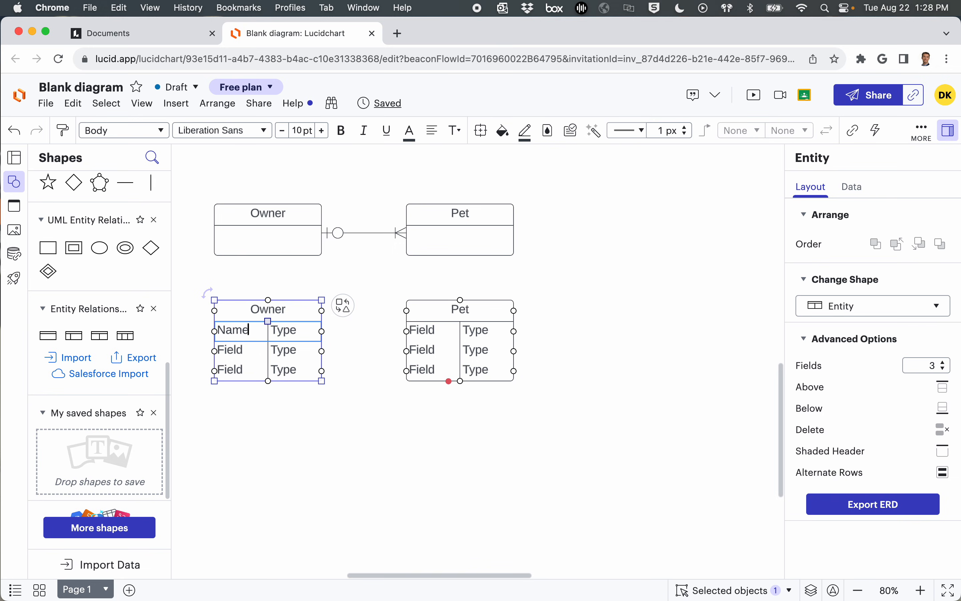
click(248, 357)
double_click(245, 358)
text(Address)
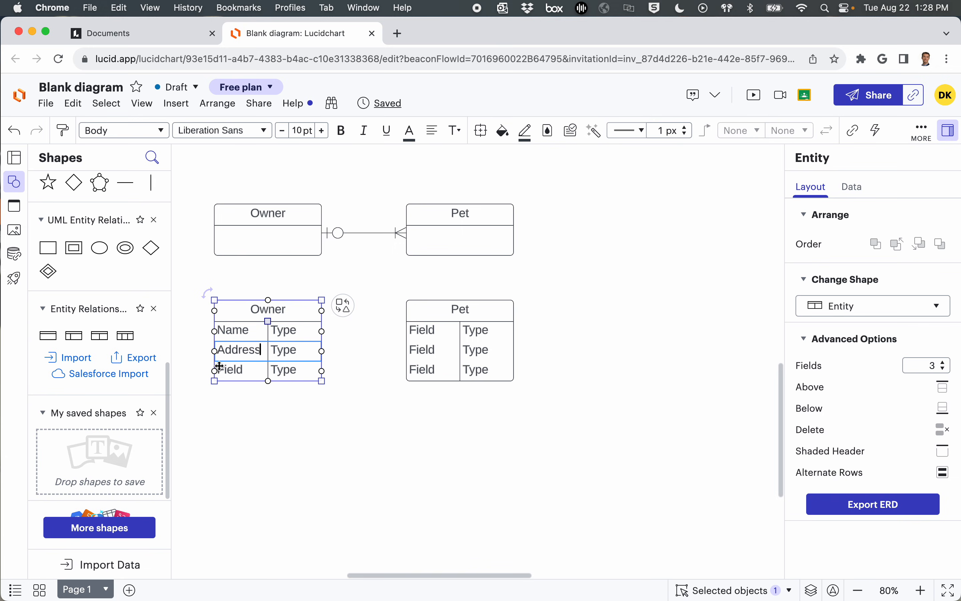
double_click(234, 370)
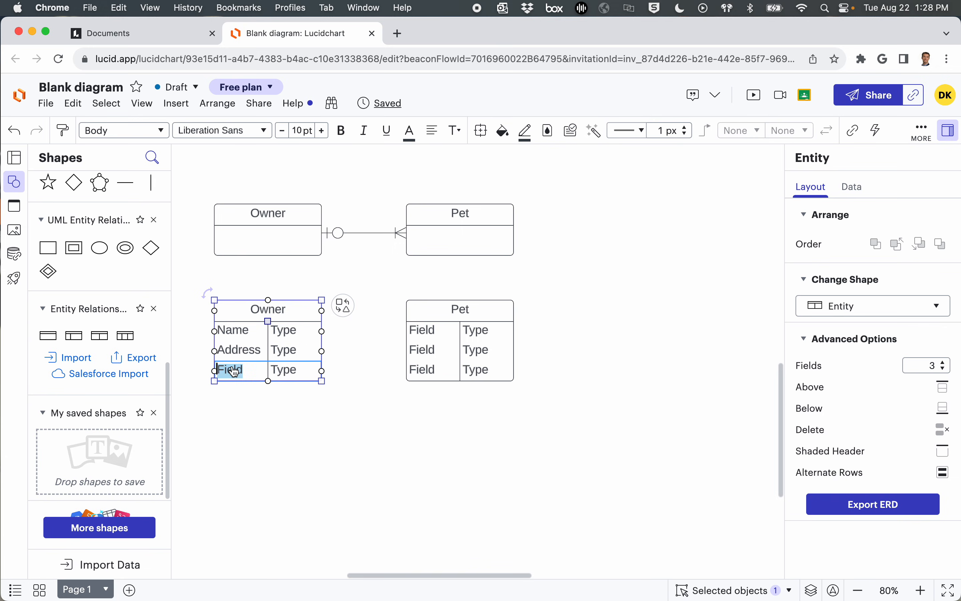
text(Ph)
text(nneNumber)
key(Escape)
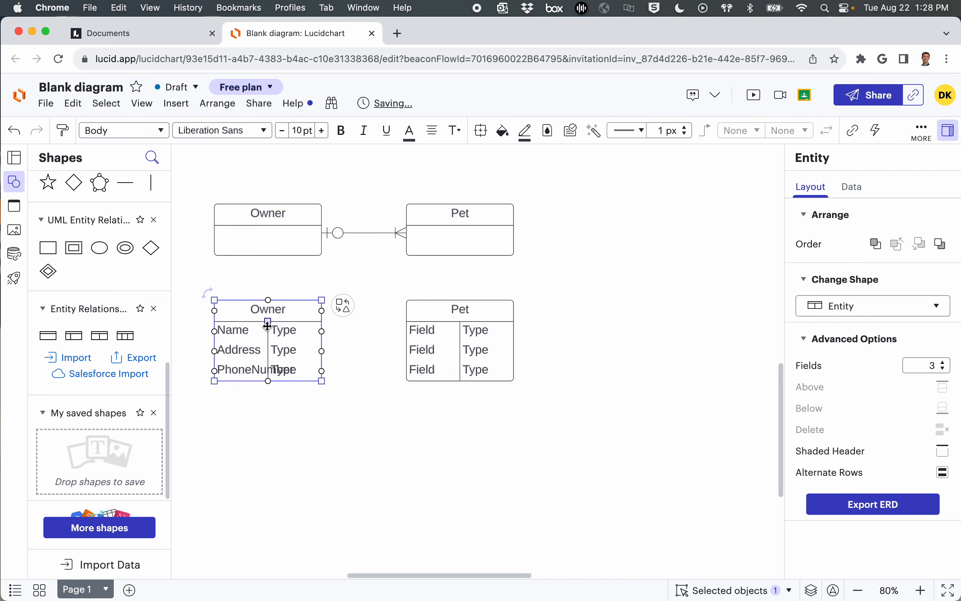
drag(268, 326, 299, 331)
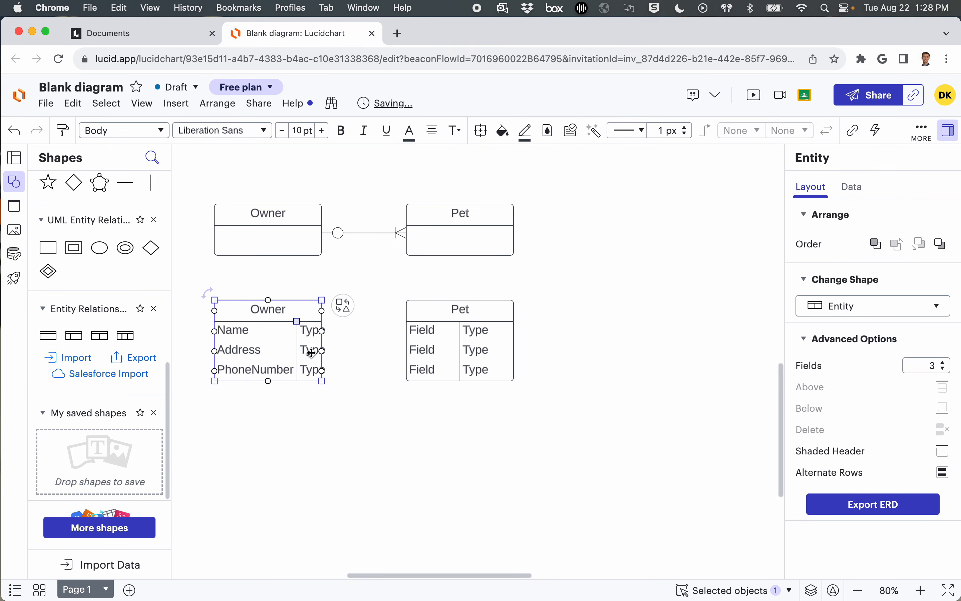
Step: Enter Name in the first row of the upper Owner entity
double_click(244, 233)
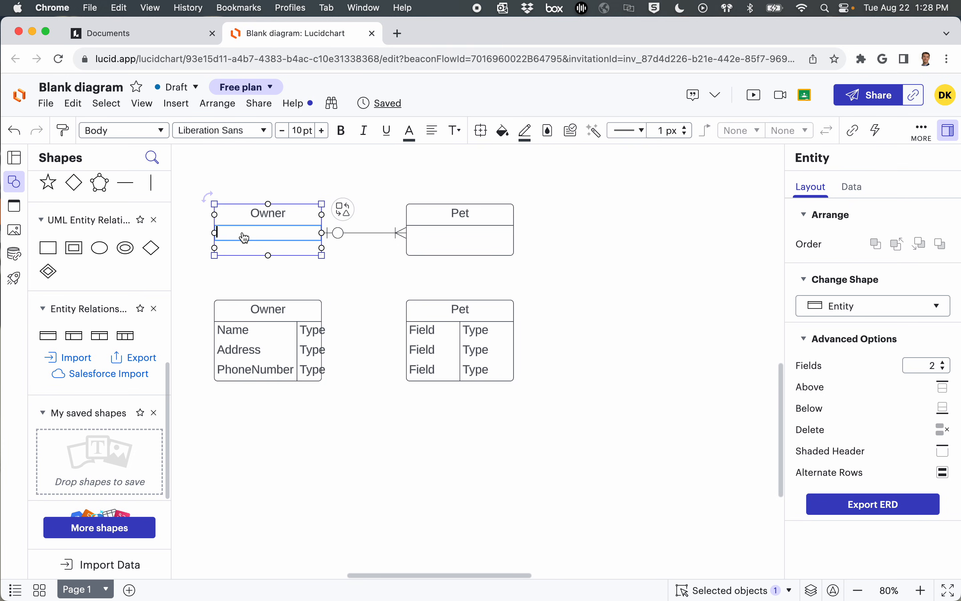
text(Name)
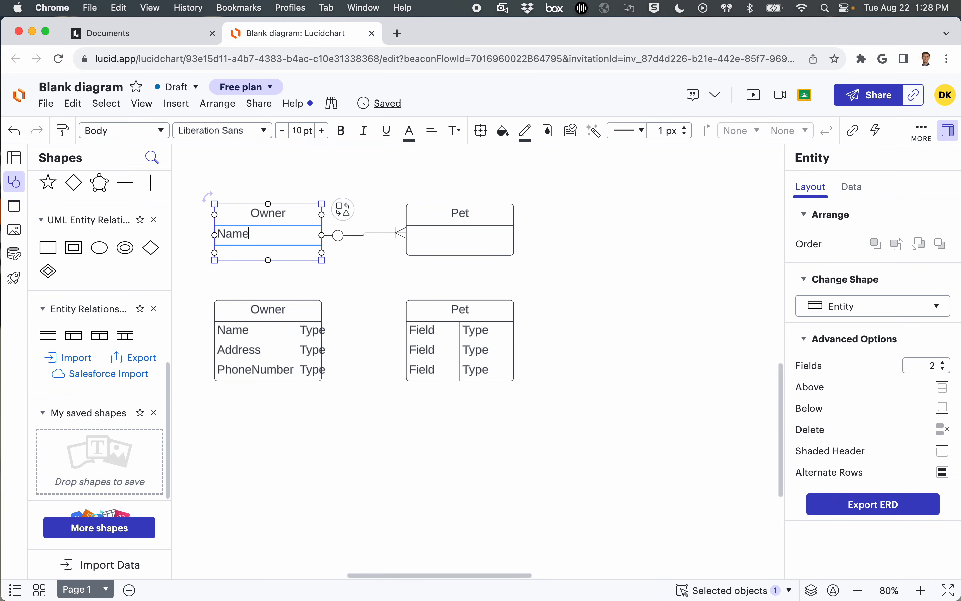
click(197, 274)
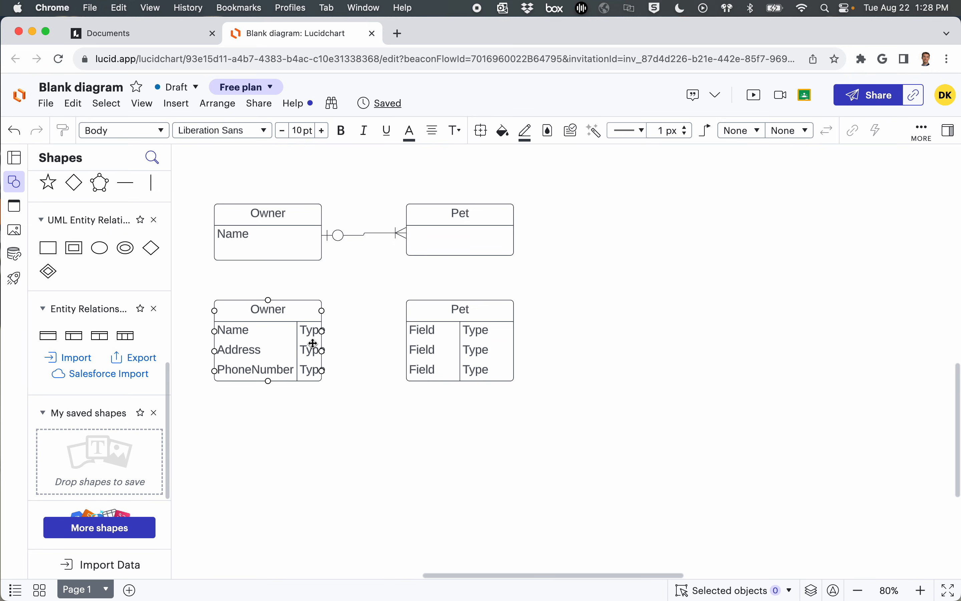
Step: Widen the lower Owner entity so the Type column's text fits inside its border
click(296, 330)
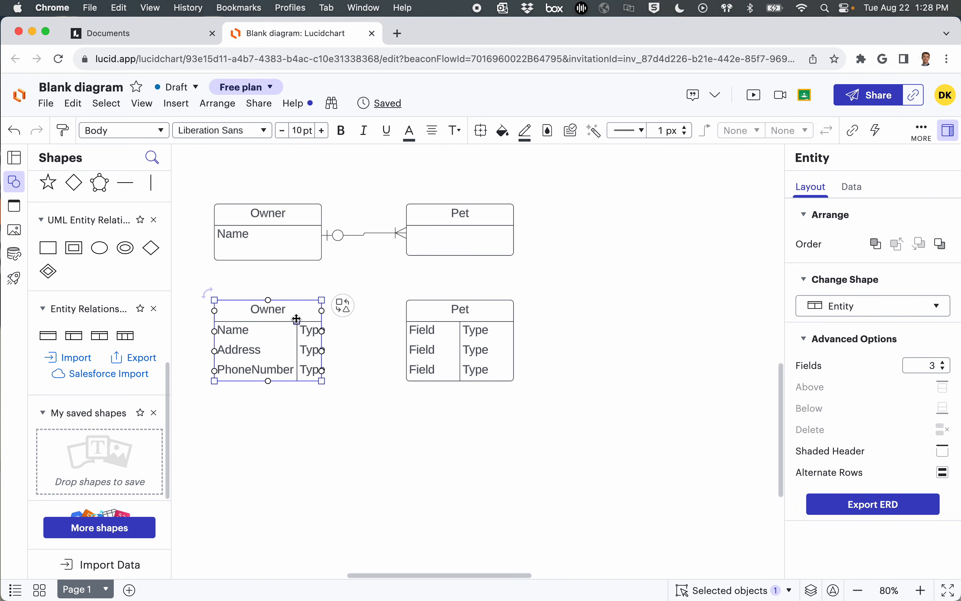
drag(297, 319, 336, 306)
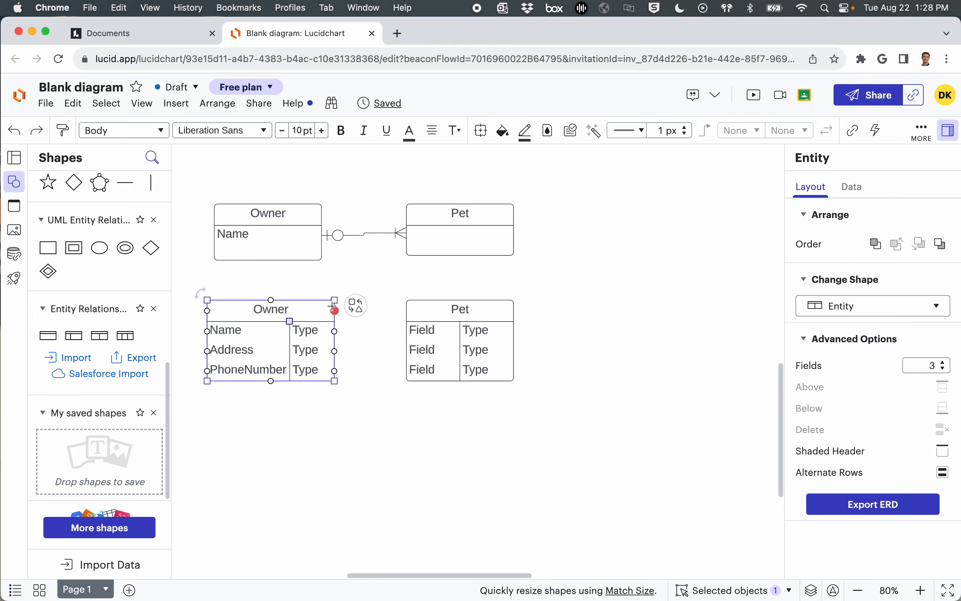
Step: Set the data type of Name, Address and PhoneNumber in the lower Owner entity to Text
double_click(308, 332)
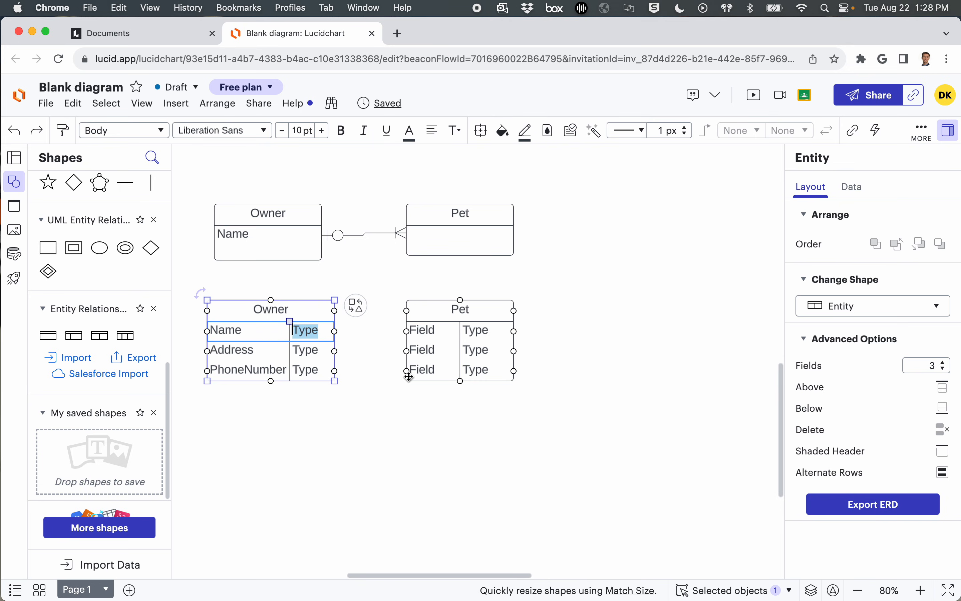
text(Text)
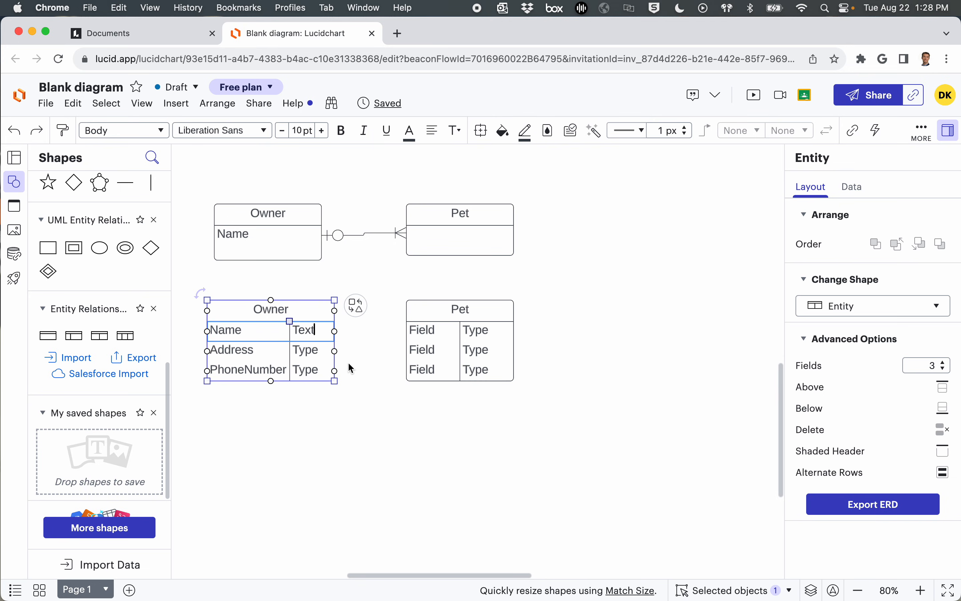
double_click(309, 352)
text(Text)
double_click(311, 371)
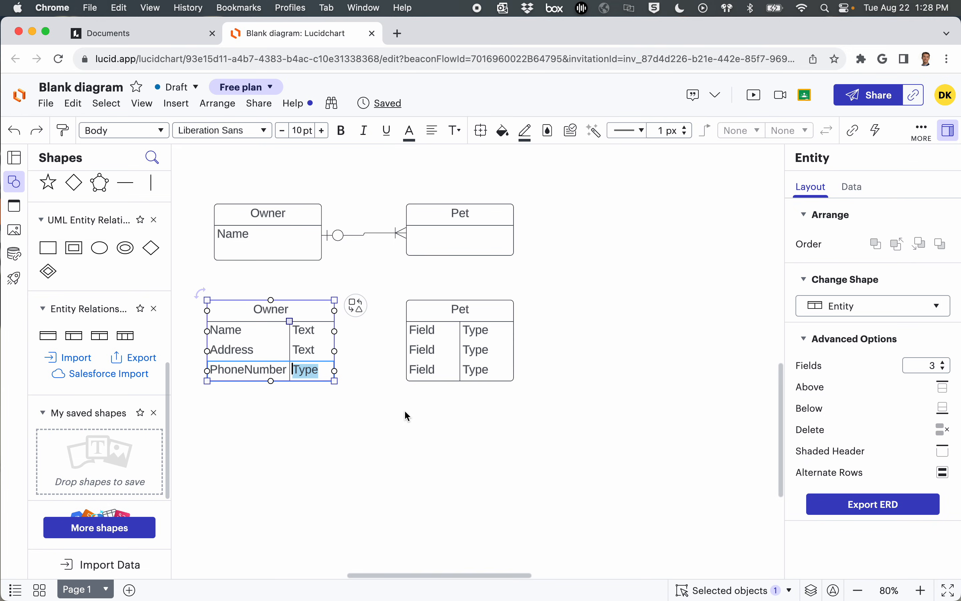
text(Text)
click(353, 449)
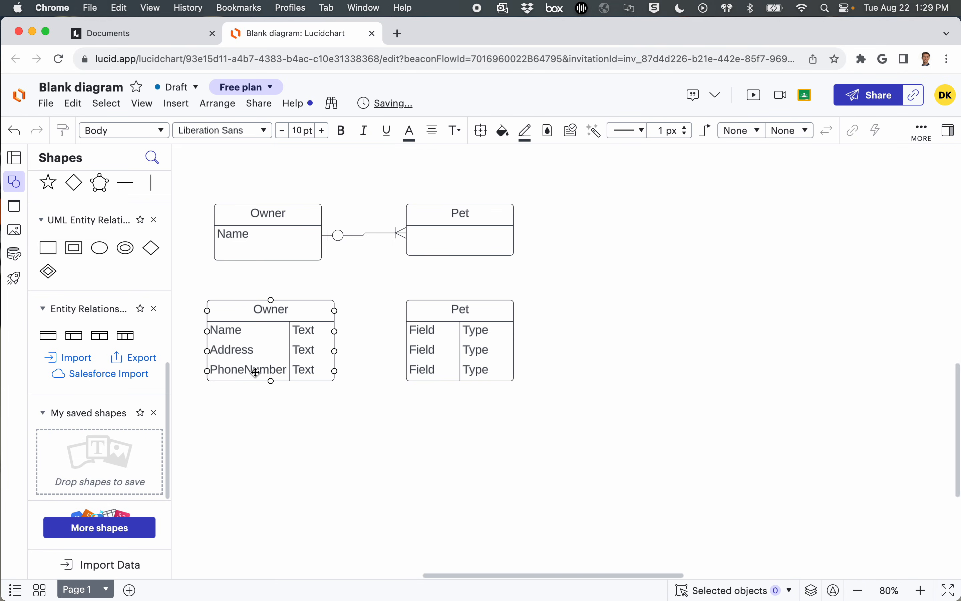
Step: Name the lower Pet entity's three fields Name, Birthdate and Breed
double_click(435, 333)
text(Name)
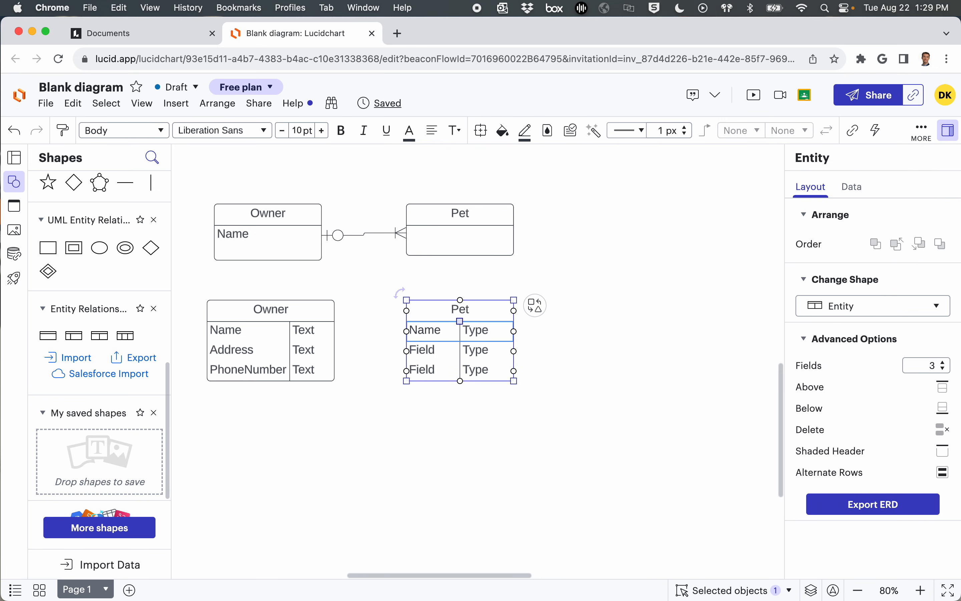
double_click(423, 356)
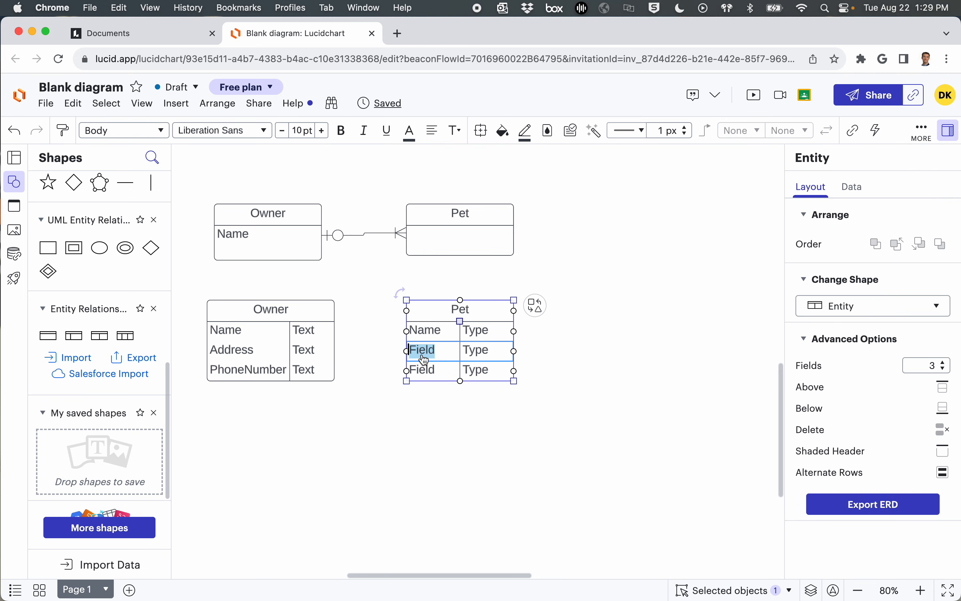
text(Birthdate)
double_click(427, 373)
text(Breed)
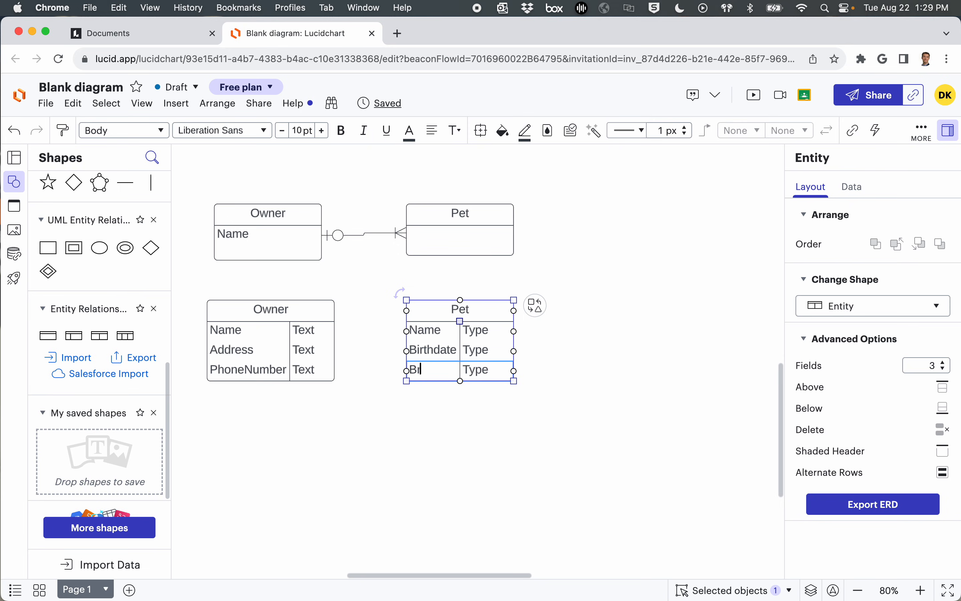
Step: Set the lower Pet entity's data types to Text for Name, Date for Birthdate and Text for Breed
double_click(476, 330)
text(Text)
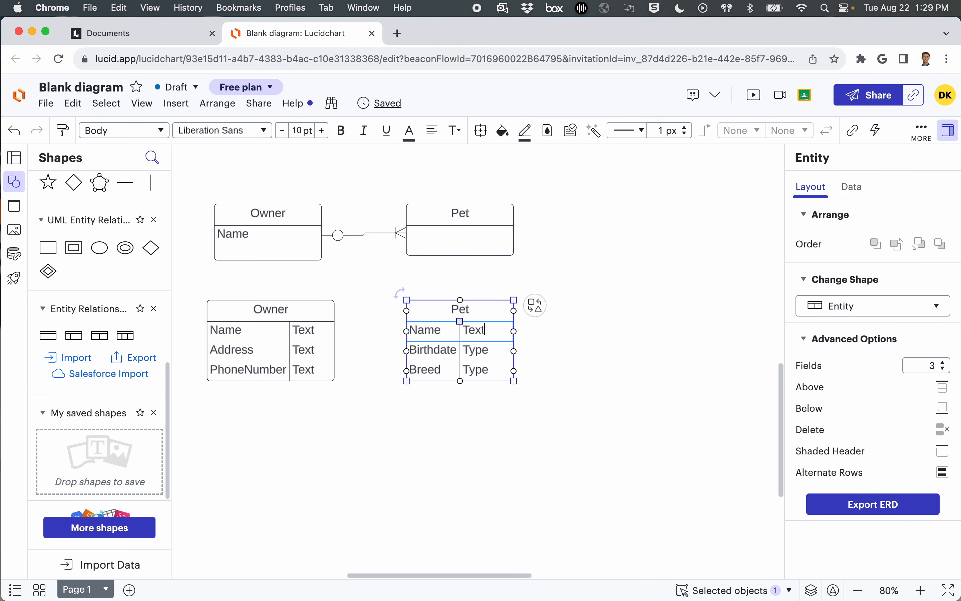
double_click(479, 351)
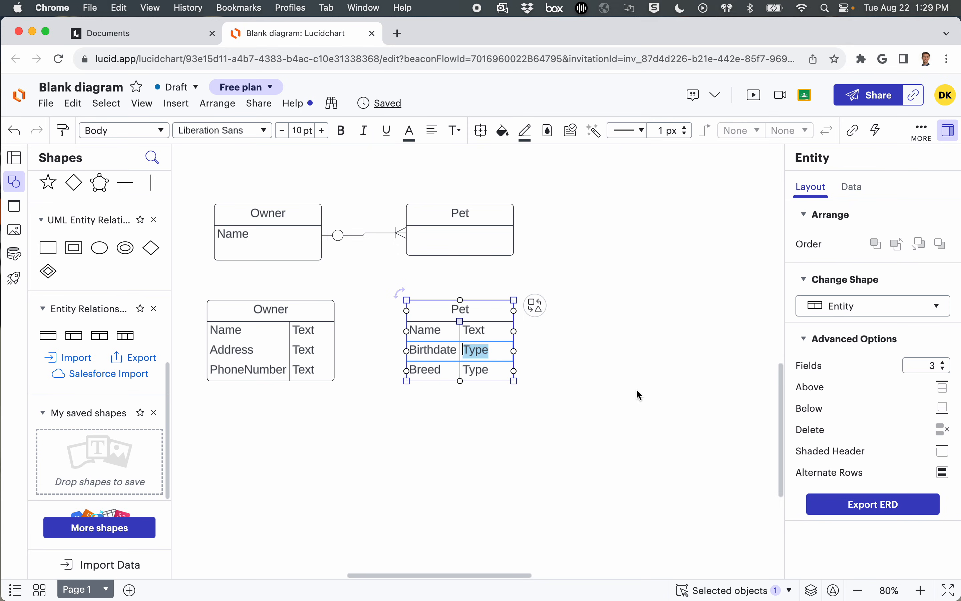
text(Date)
double_click(478, 371)
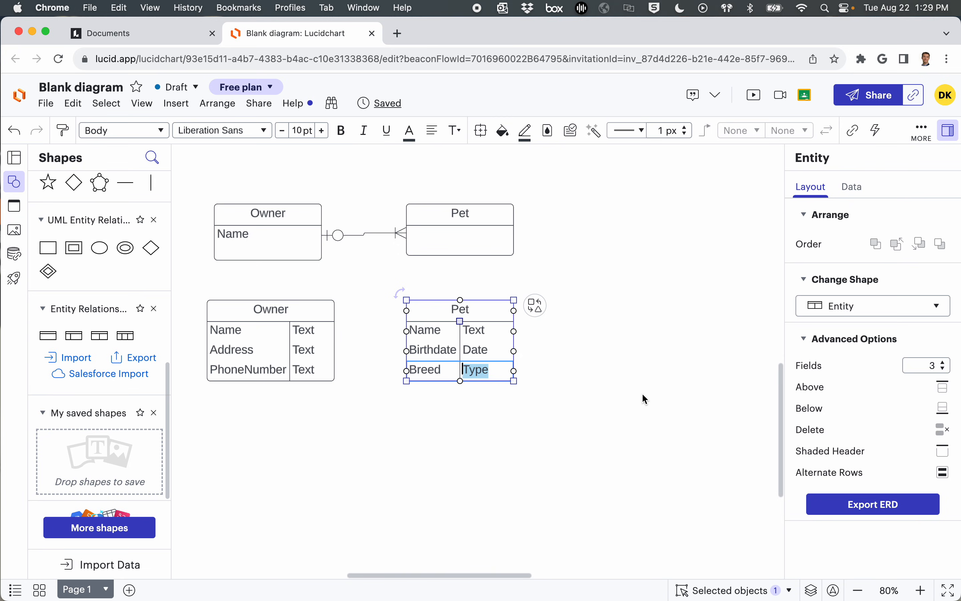
text(Text)
click(605, 426)
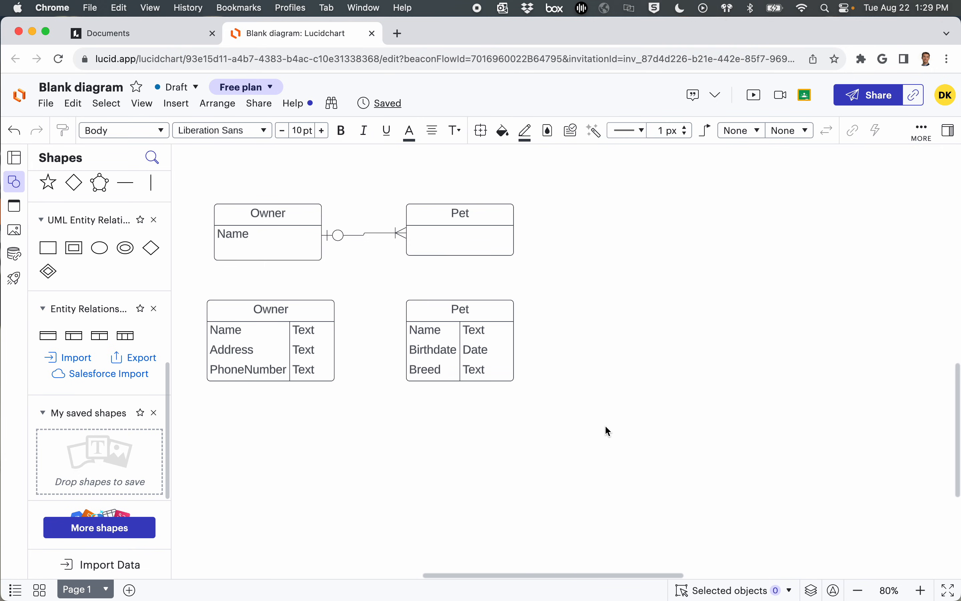
Step: Connect the lower Owner entity to the lower Pet entity with a one-to-many crow's foot line
mouse_move(338, 350)
drag(336, 351, 405, 352)
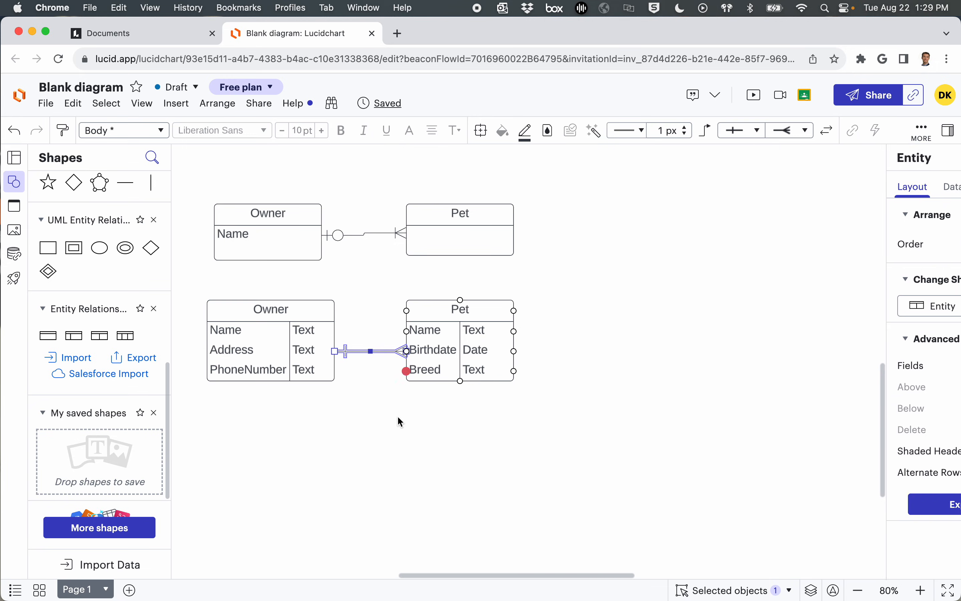
click(396, 435)
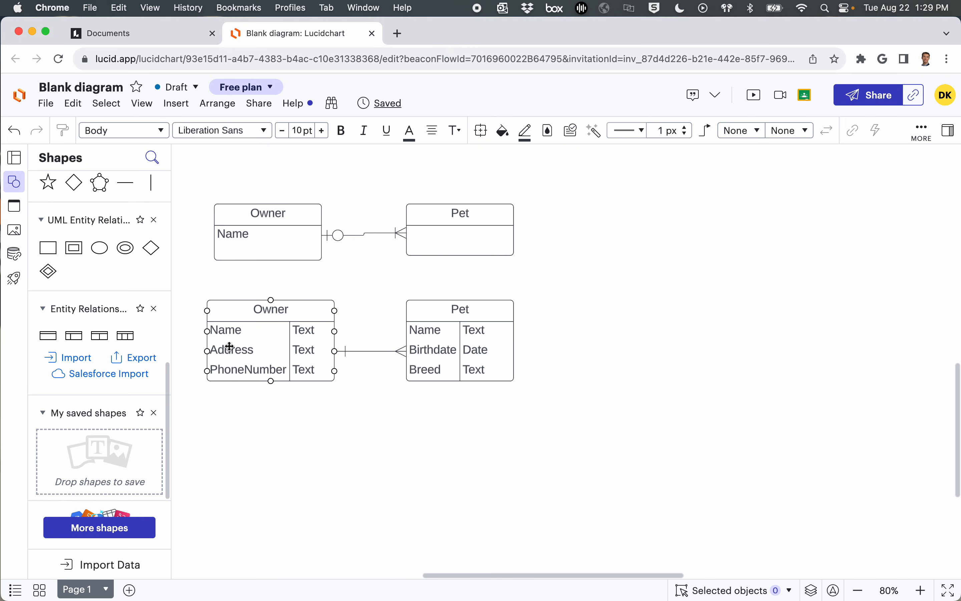
Step: Add an entity with key, field and type columns below the lower Owner entity and name it Owner
drag(129, 329, 264, 442)
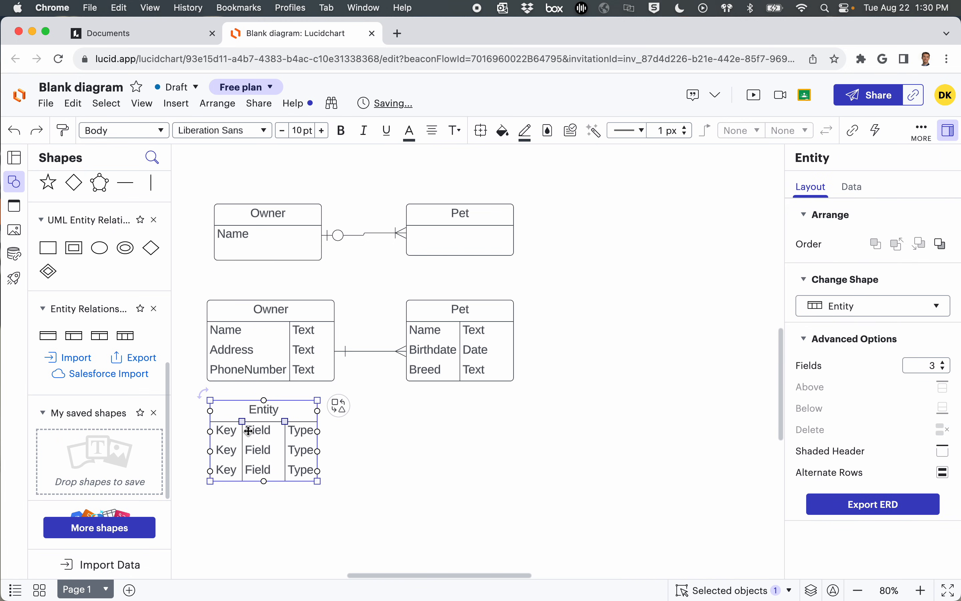
click(225, 430)
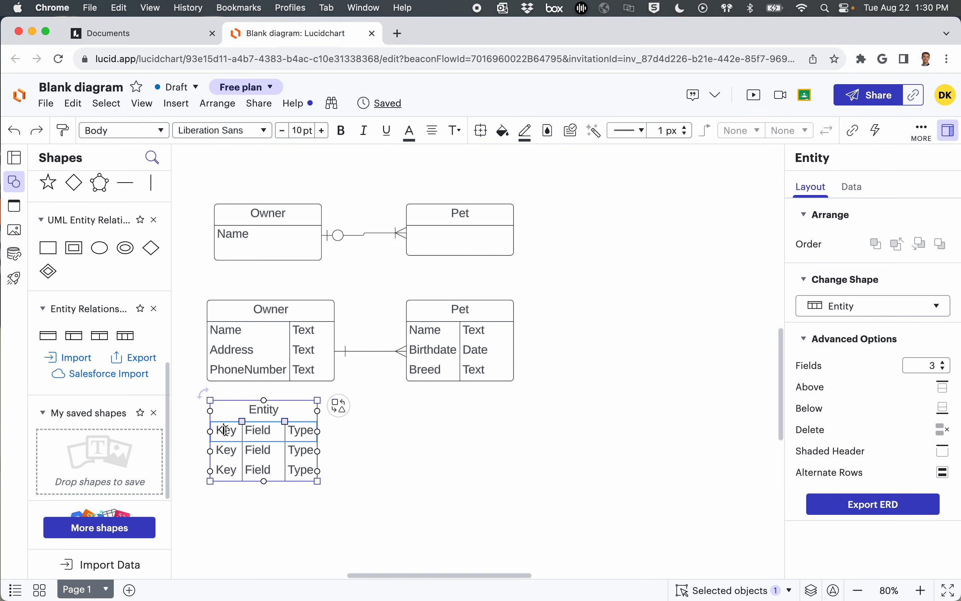
double_click(275, 412)
text(Owner)
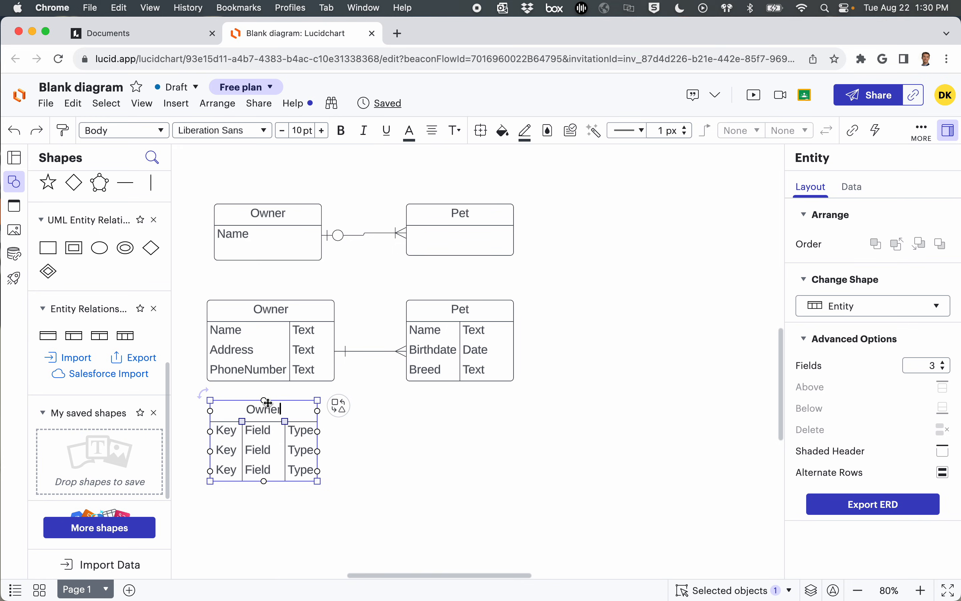
Step: Name the first field of the new three-column Owner entity OwnerID and widen the entity to fit it
double_click(260, 431)
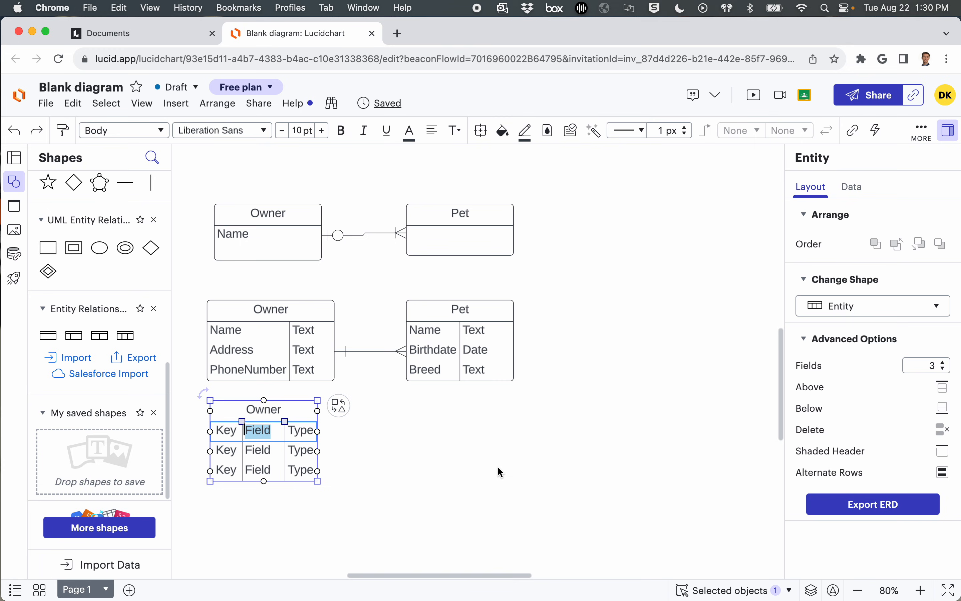
text(OwnerID)
click(531, 490)
click(314, 409)
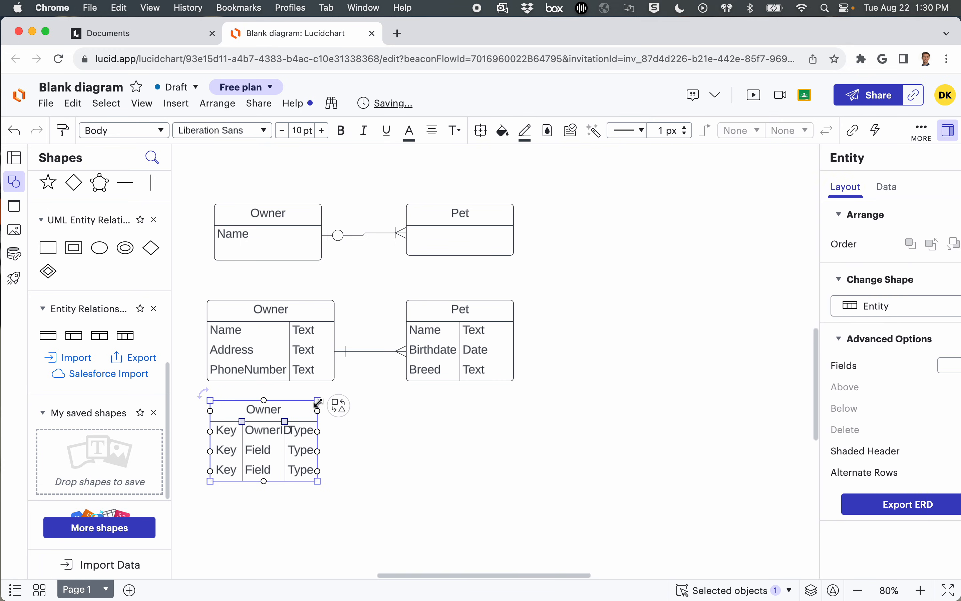
drag(318, 400, 353, 399)
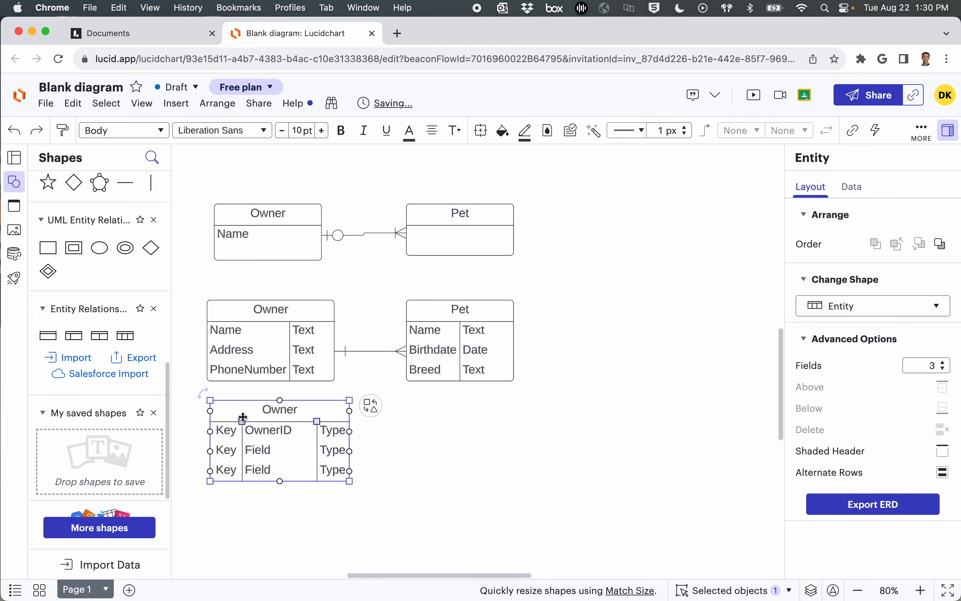
Step: Mark OwnerID as PK in the key column and clear the key placeholders of the two rows below it
double_click(228, 431)
text(PK)
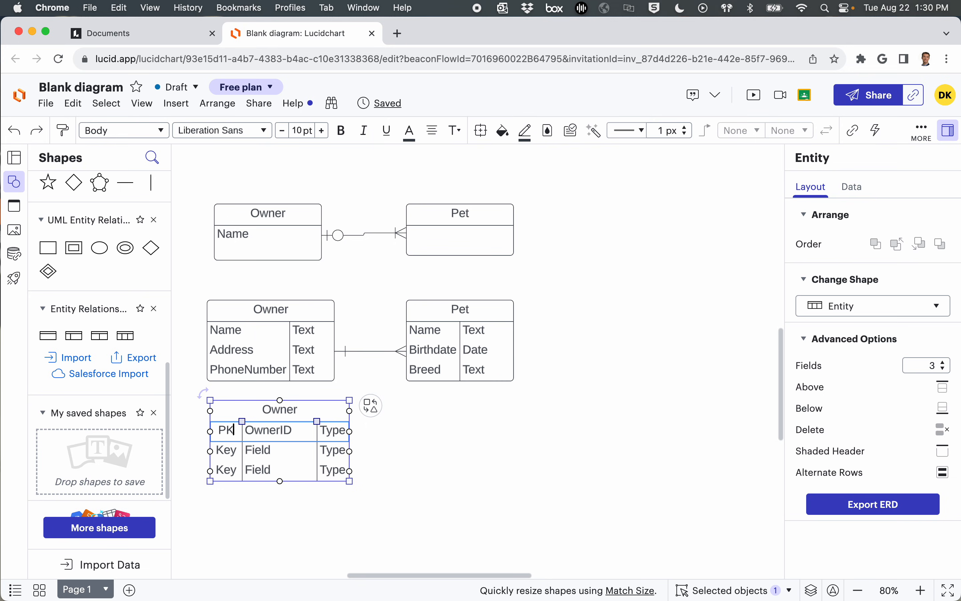
double_click(235, 453)
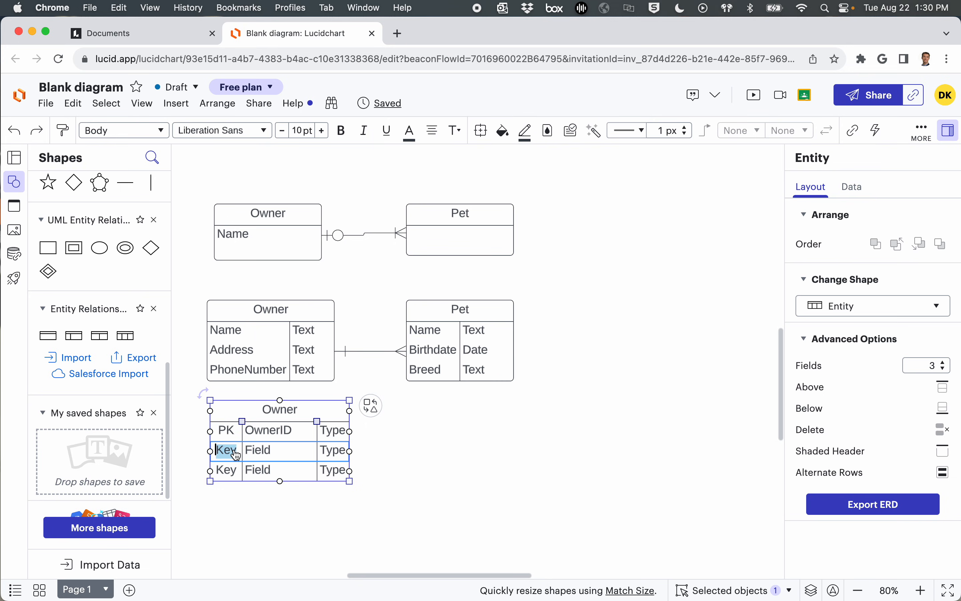
key(BackSpace)
double_click(227, 470)
key(BackSpace)
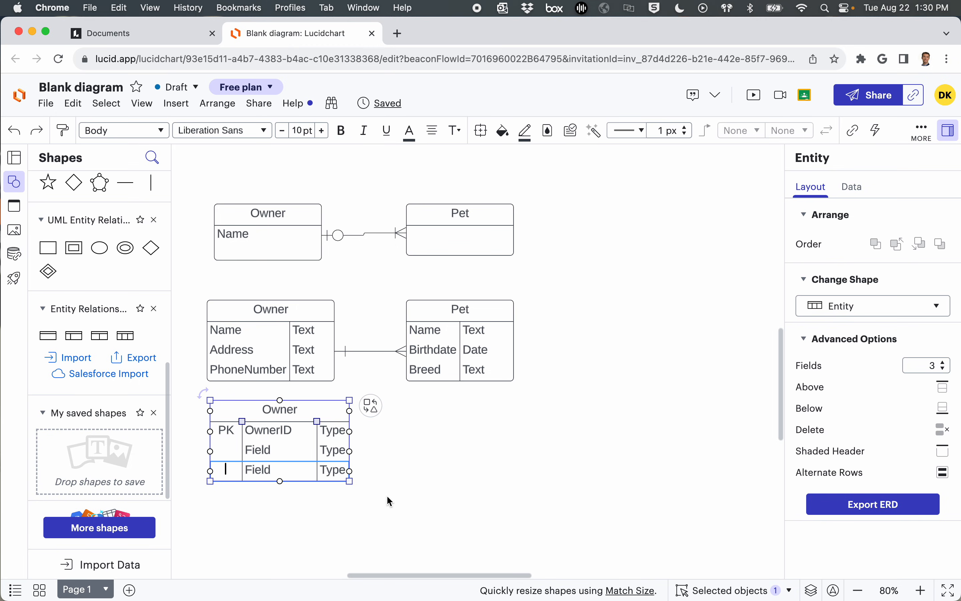
click(431, 505)
Step: Name the second field of the three-column Owner entity Name
click(234, 325)
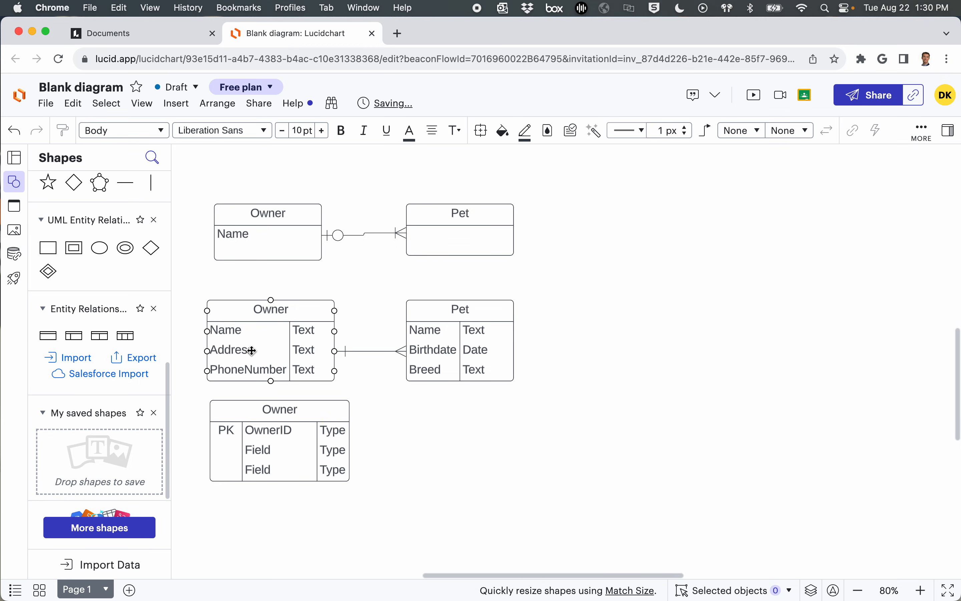
click(279, 401)
double_click(262, 450)
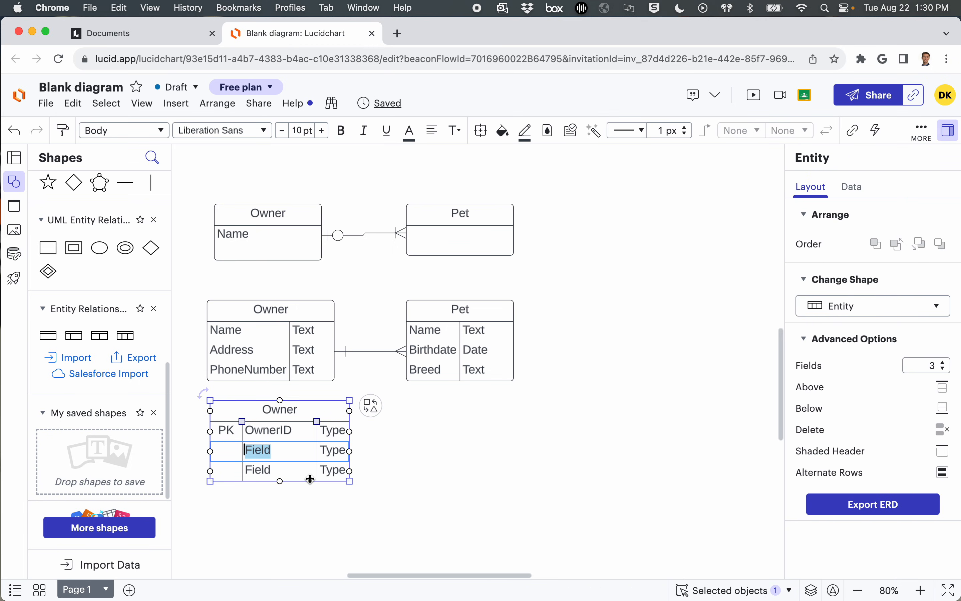
text(Name)
click(408, 510)
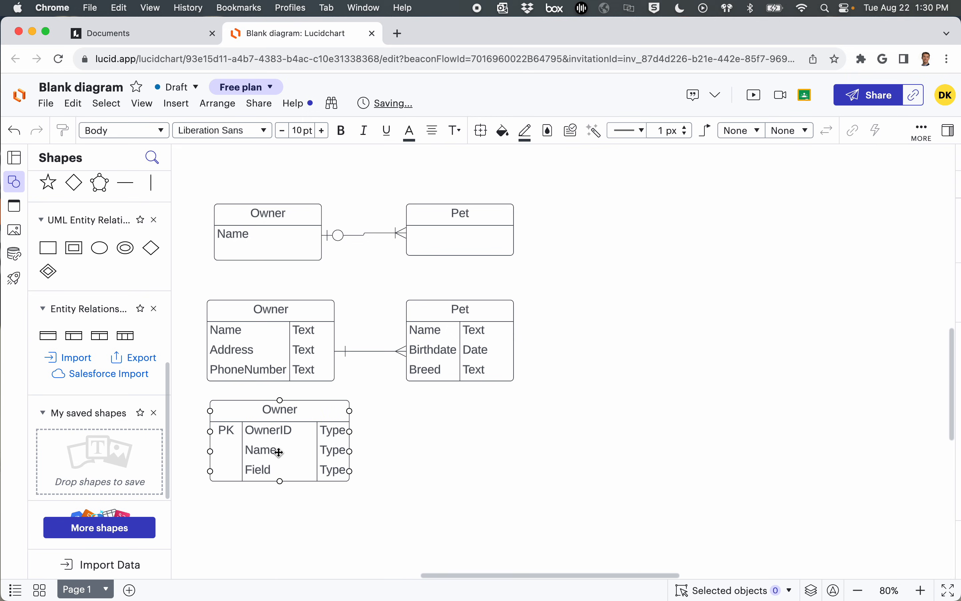
Step: Set the data types in the three-column Owner entity to Int for OwnerID and Text for Name
click(329, 430)
double_click(332, 431)
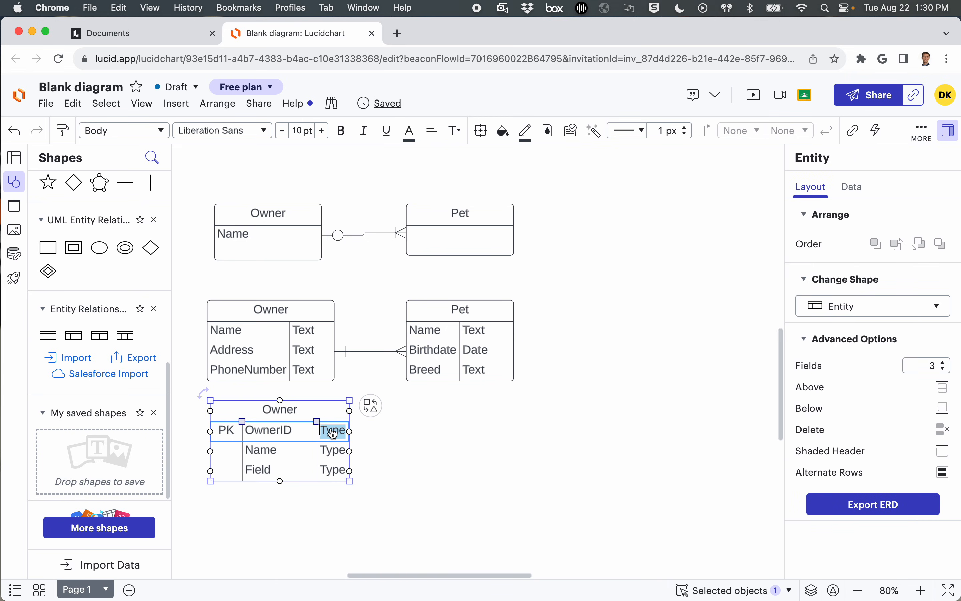
text(Int)
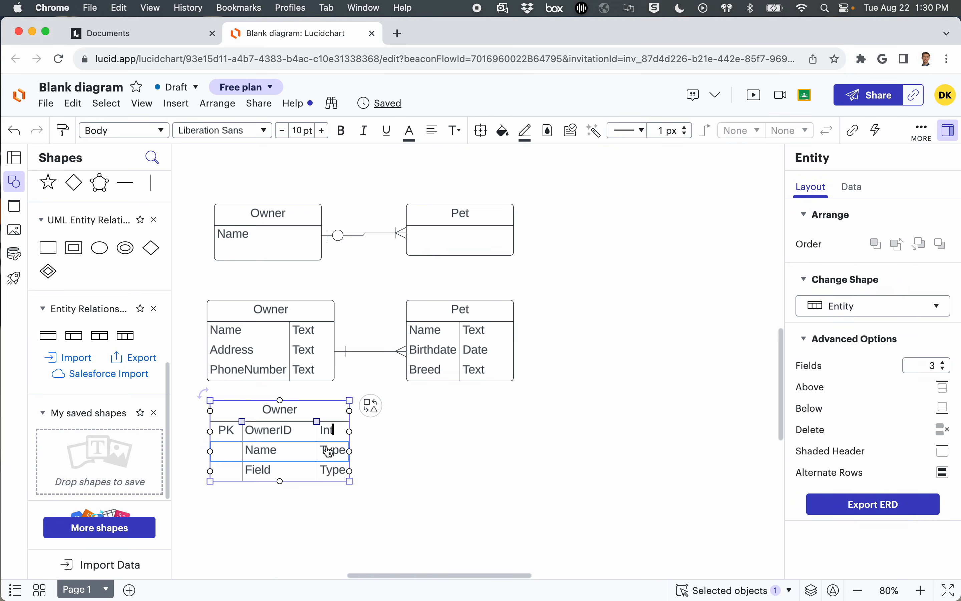
double_click(330, 452)
text(Text)
click(380, 453)
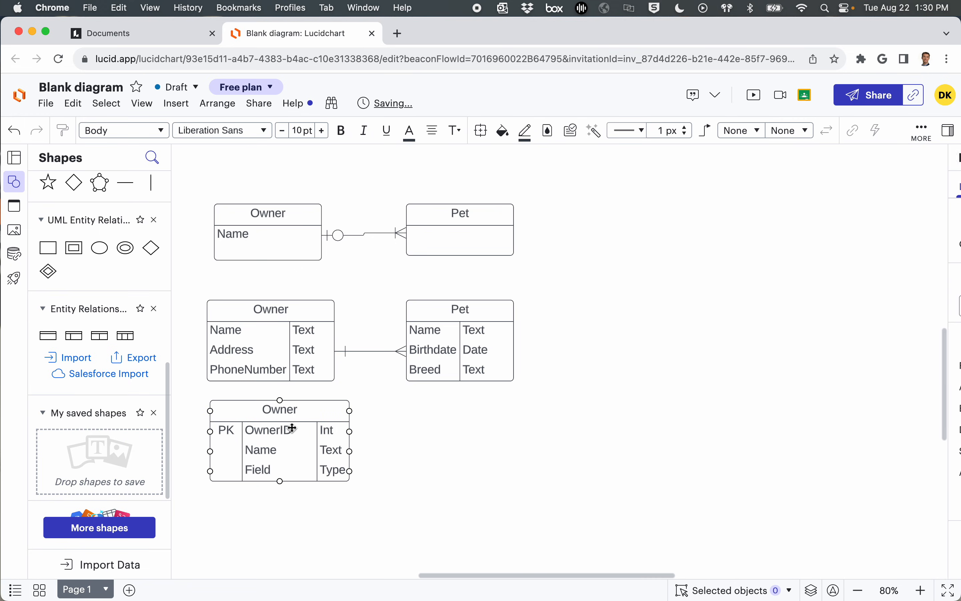